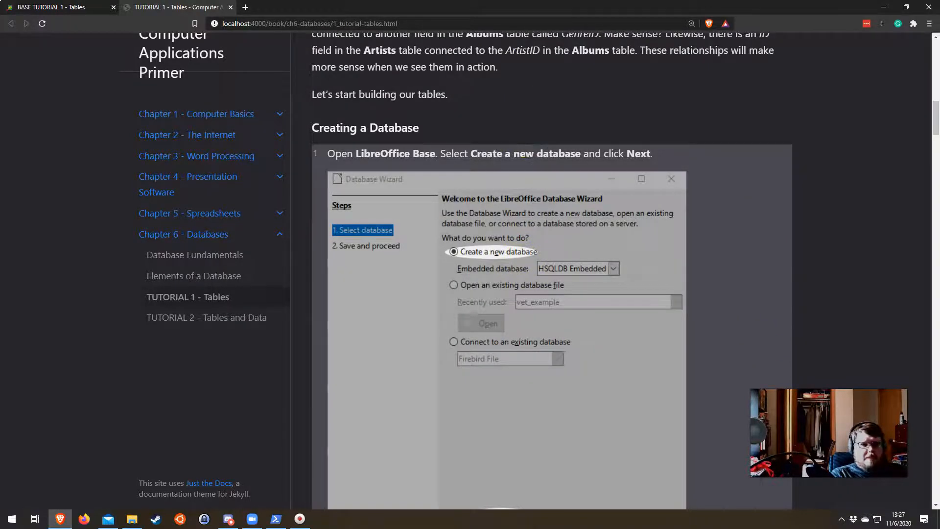
Create a new folder named Database Tutorial on the desktop.
{"action": "left_click_drag", "start_coordinate": [574, 6], "coordinate": [0, 123]}
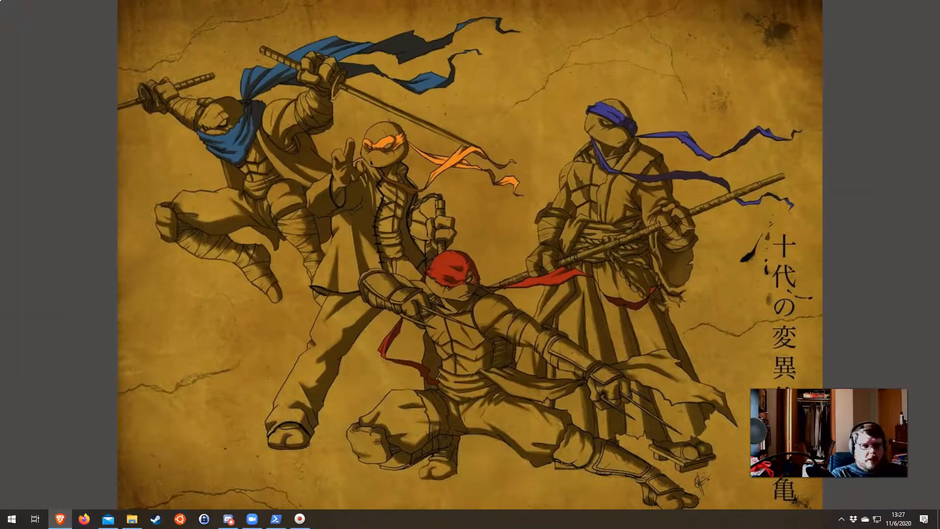
{"action": "right_click", "coordinate": [243, 223]}
{"action": "mouse_move", "coordinate": [217, 374]}
{"action": "left_click", "coordinate": [304, 233]}
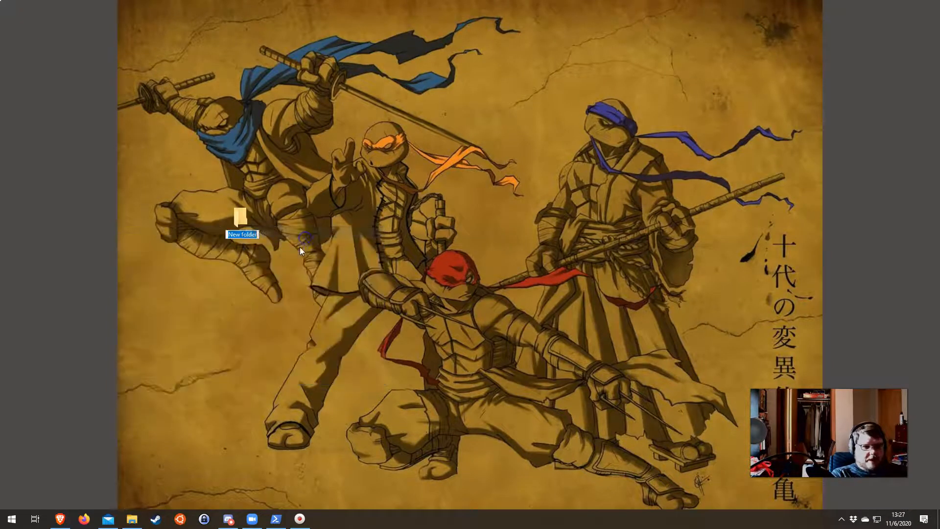
{"action": "type", "text": "Data"}
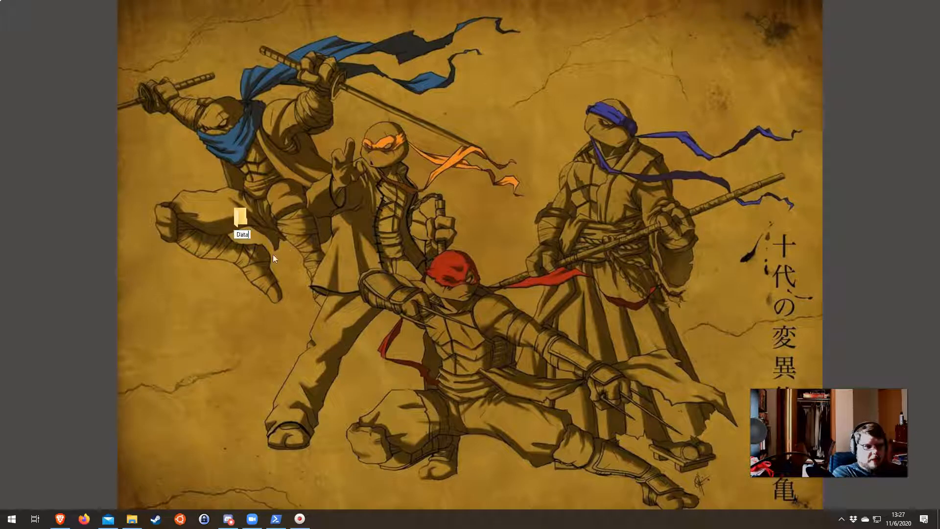
{"action": "type", "text": "base Tutorial"}
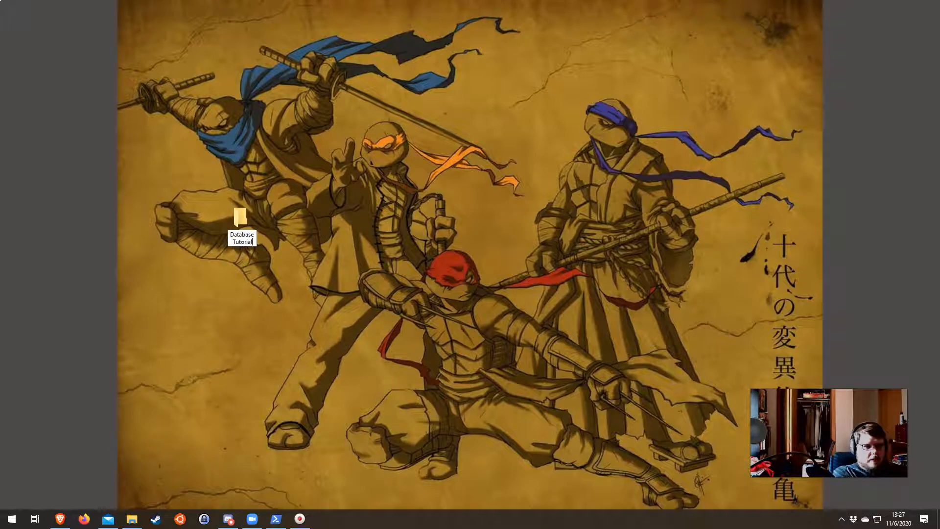
{"action": "left_click", "coordinate": [264, 232]}
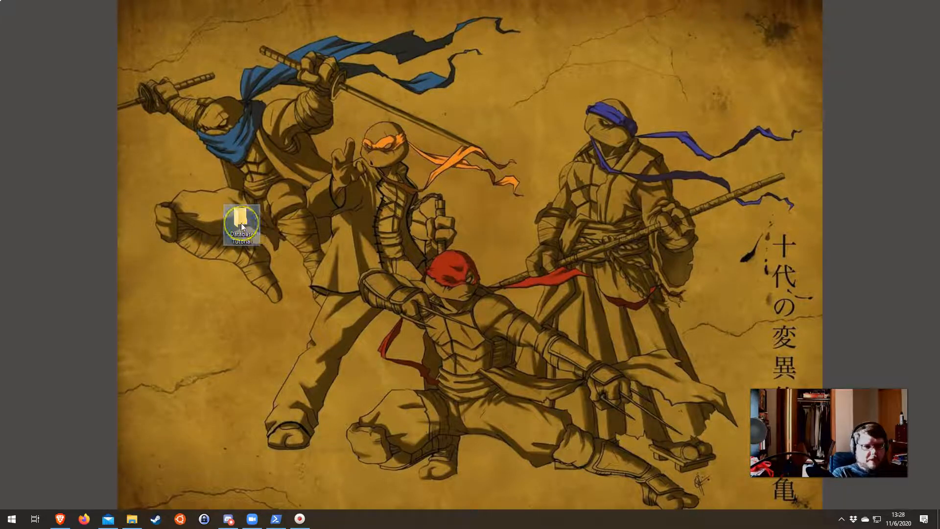
Open the Database Tutorial folder and copy its full path.
{"action": "left_click", "coordinate": [300, 283]}
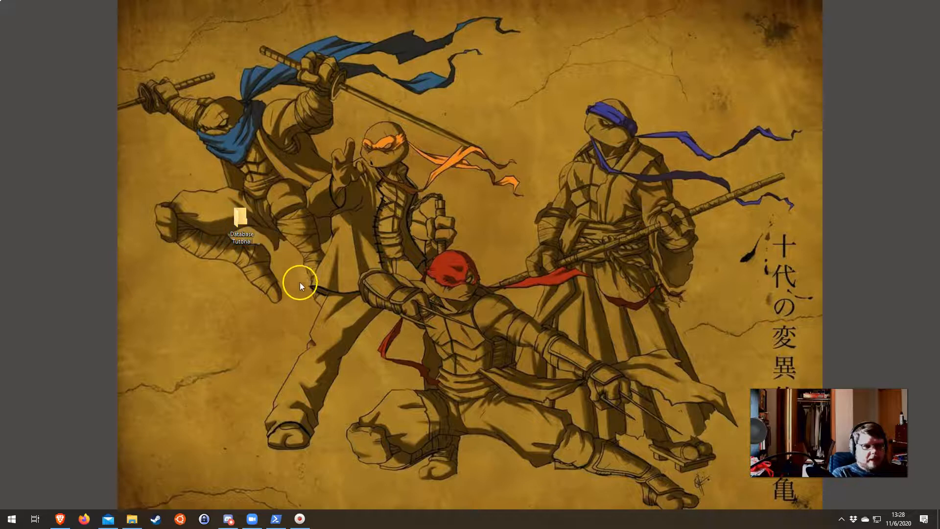
{"action": "left_click", "coordinate": [248, 78]}
{"action": "key", "text": "ctrl+c"}
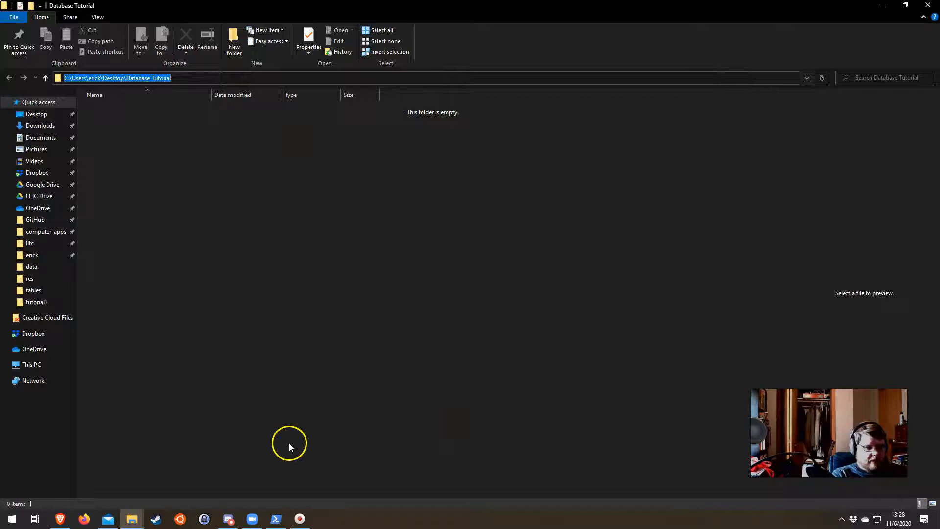
Switch to LibreOffice Base by launching it, and clear the other window away from the Database Wizard.
{"action": "key", "text": "super"}
{"action": "type", "text": "base"}
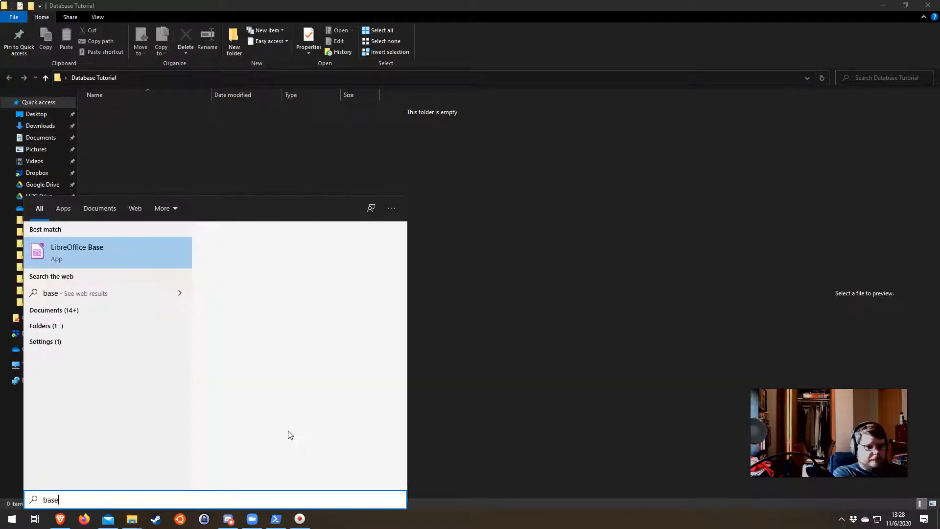
{"action": "key", "text": "Return"}
{"action": "left_click_drag", "start_coordinate": [377, 5], "coordinate": [581, 102]}
{"action": "left_click_drag", "start_coordinate": [416, 120], "coordinate": [939, 142]}
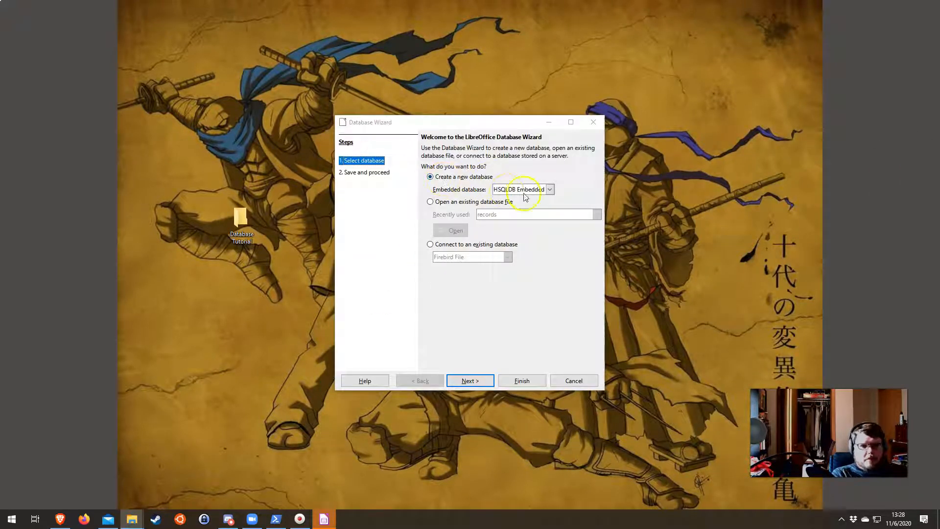
Set the wizard to create a new HSQLDB Embedded database that is not registered in LibreOffice.
{"action": "left_click", "coordinate": [514, 192]}
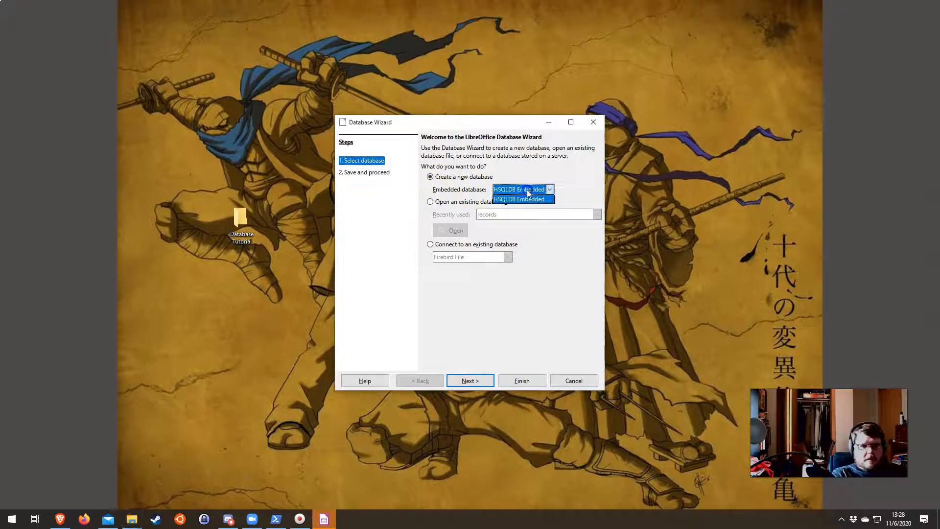
{"action": "left_click", "coordinate": [526, 197]}
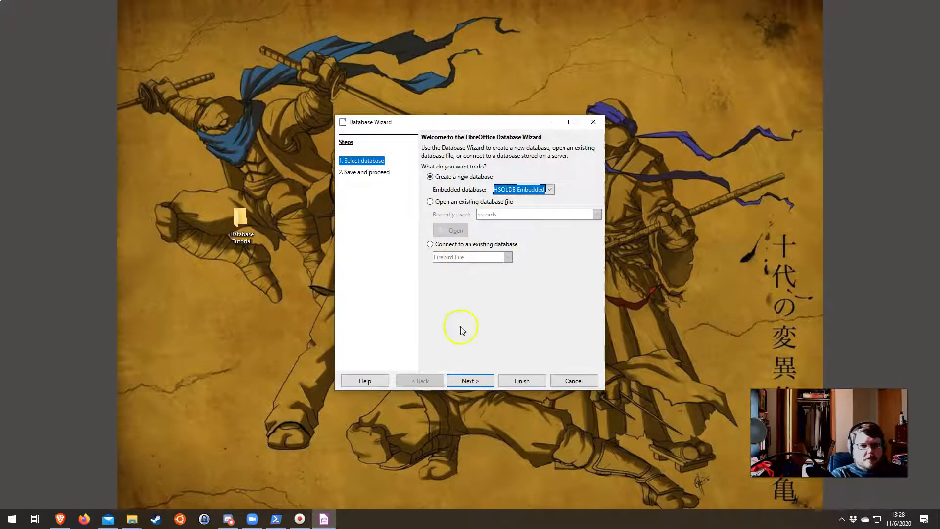
{"action": "left_click", "coordinate": [470, 383]}
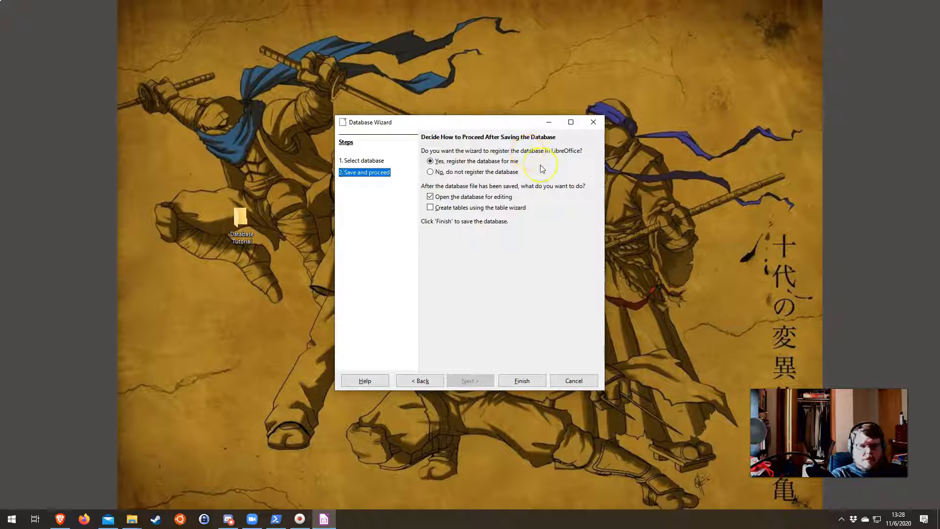
{"action": "left_click", "coordinate": [460, 172]}
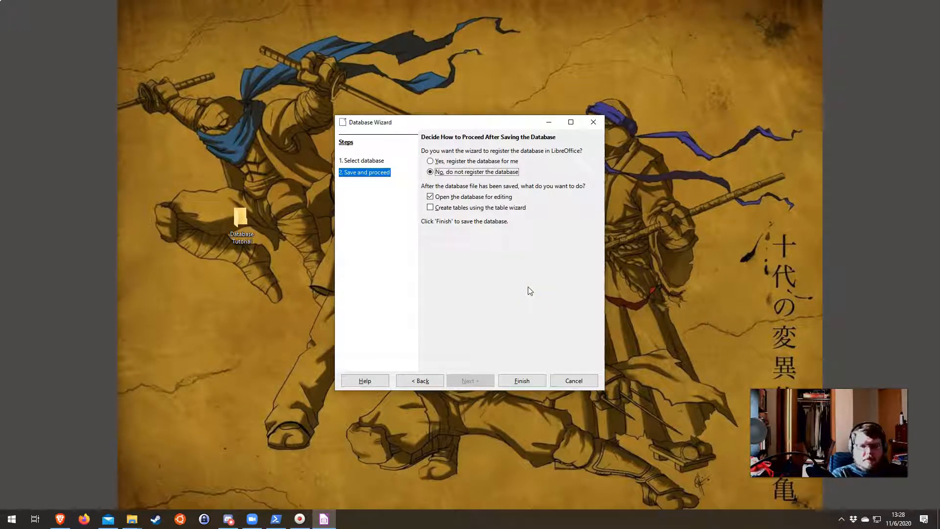
Finish the wizard and save the database as records in the Database Tutorial folder, using the copied path.
{"action": "left_click", "coordinate": [518, 379]}
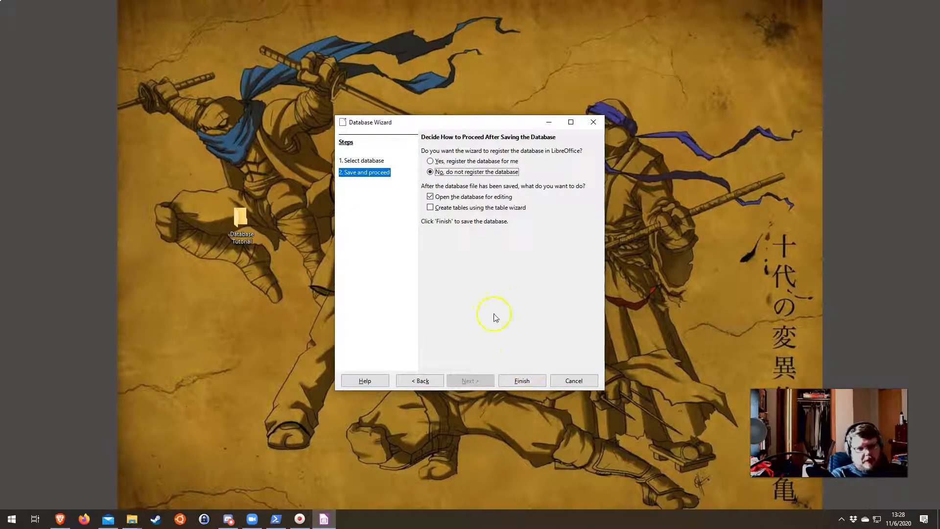
{"action": "left_click", "coordinate": [534, 379]}
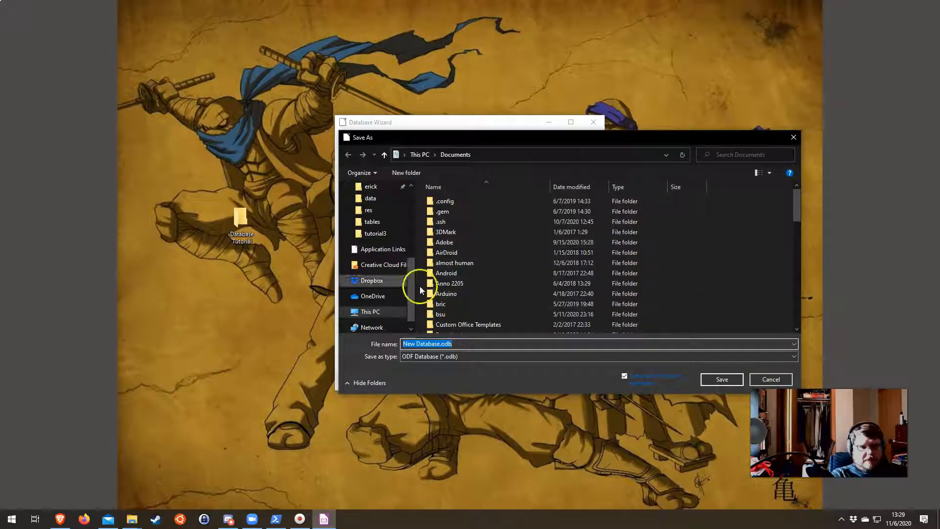
{"action": "left_click", "coordinate": [497, 155]}
{"action": "key", "text": "ctrl+v"}
{"action": "key", "text": "ctrl+a"}
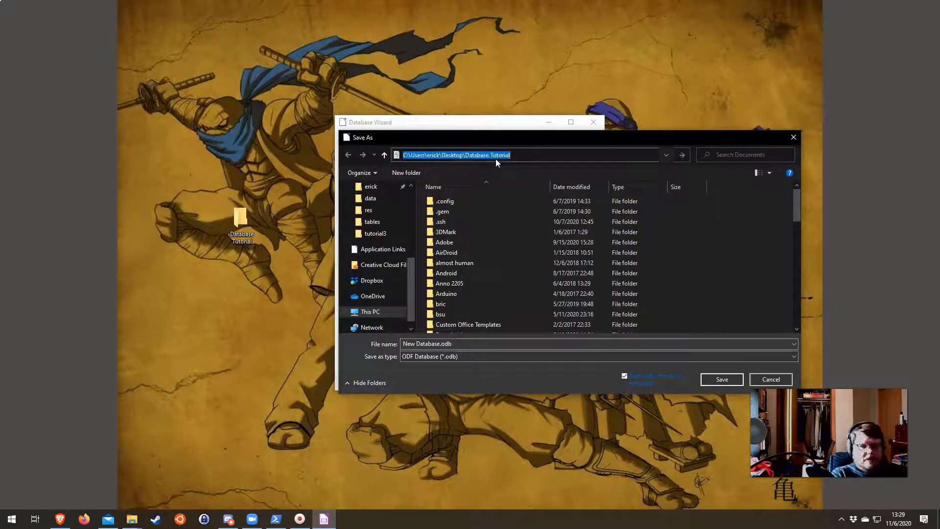
{"action": "key", "text": "Return"}
{"action": "left_click", "coordinate": [469, 344]}
{"action": "type", "text": "re"}
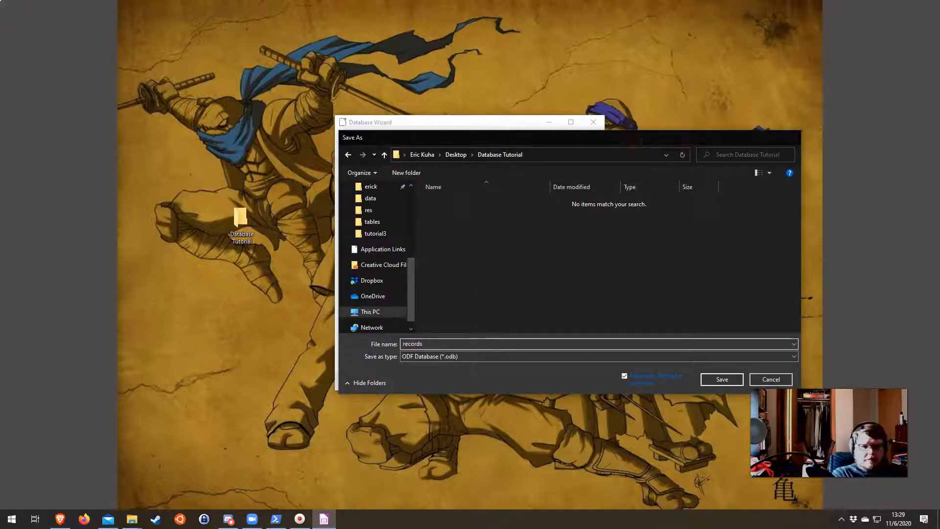
{"action": "type", "text": "cords"}
{"action": "key", "text": "Return"}
{"action": "left_click", "coordinate": [248, 117]}
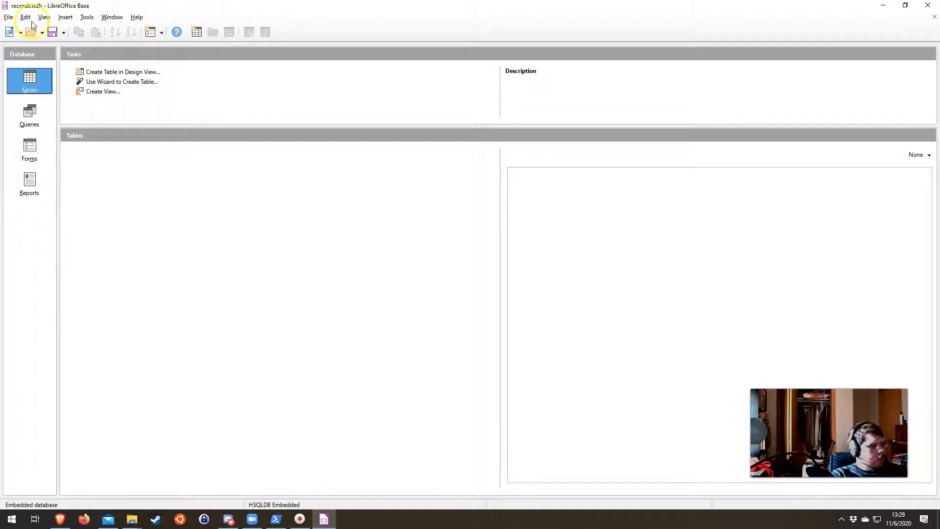
Look through the database's Queries, Forms and Reports sections and return to Tables.
{"action": "left_click", "coordinate": [30, 112]}
{"action": "left_click", "coordinate": [32, 154]}
{"action": "left_click", "coordinate": [33, 188]}
{"action": "left_click", "coordinate": [29, 111]}
{"action": "left_click", "coordinate": [33, 143]}
{"action": "left_click", "coordinate": [29, 191]}
{"action": "left_click", "coordinate": [30, 79]}
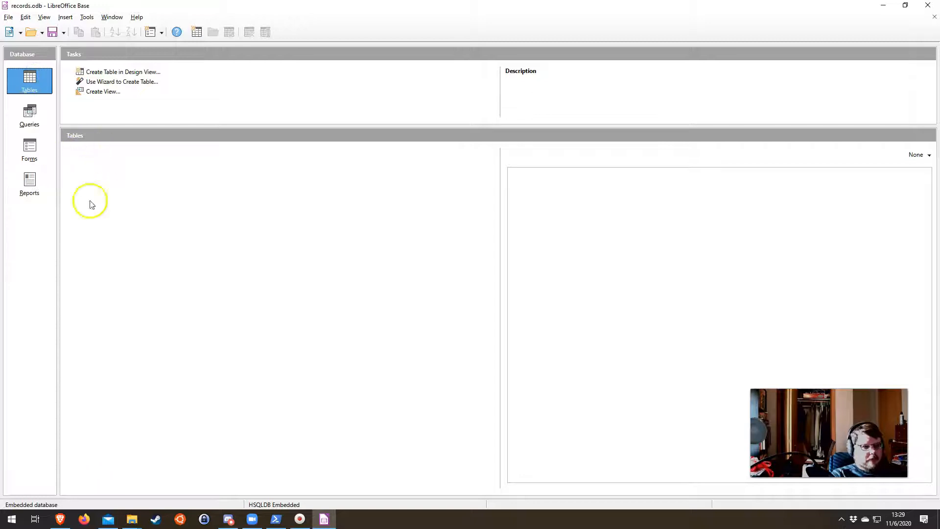
{"action": "left_click", "coordinate": [17, 121]}
{"action": "left_click", "coordinate": [30, 182]}
{"action": "left_click", "coordinate": [29, 81]}
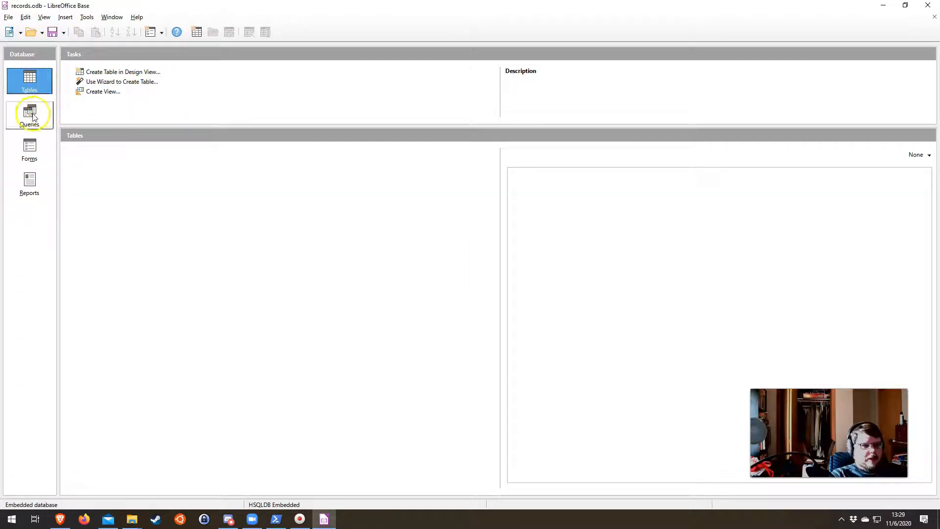
{"action": "left_click", "coordinate": [30, 151]}
{"action": "left_click", "coordinate": [22, 188]}
{"action": "left_click", "coordinate": [24, 81]}
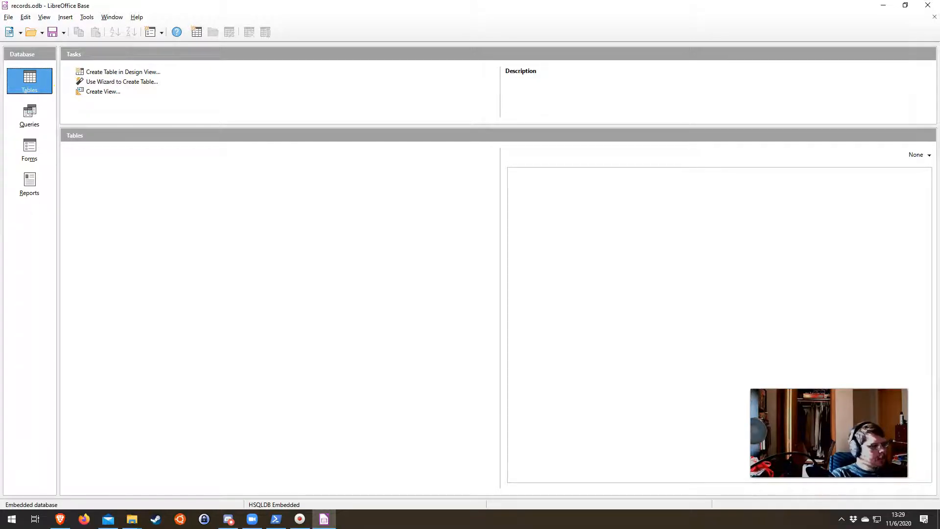
Start a new table in Design View and name its first field ArtistID.
{"action": "left_click", "coordinate": [130, 72]}
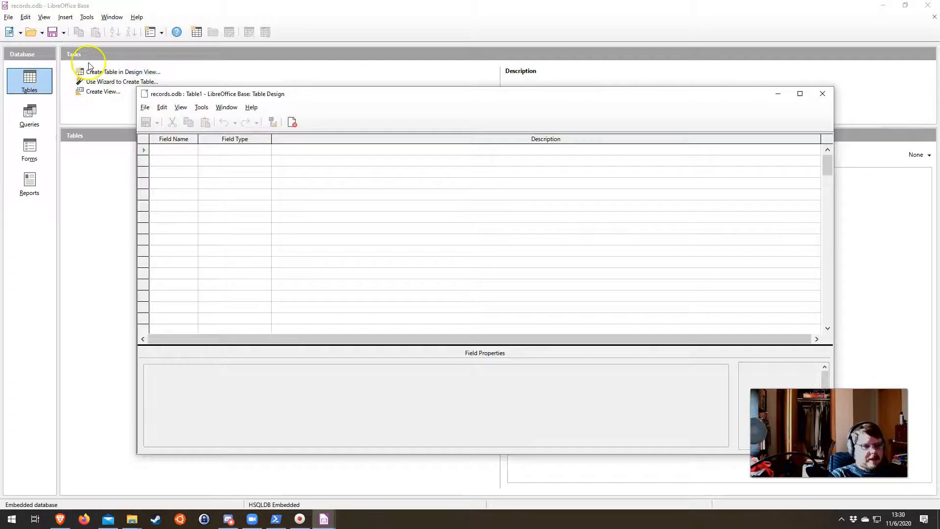
{"action": "left_click_drag", "start_coordinate": [269, 93], "coordinate": [241, 60]}
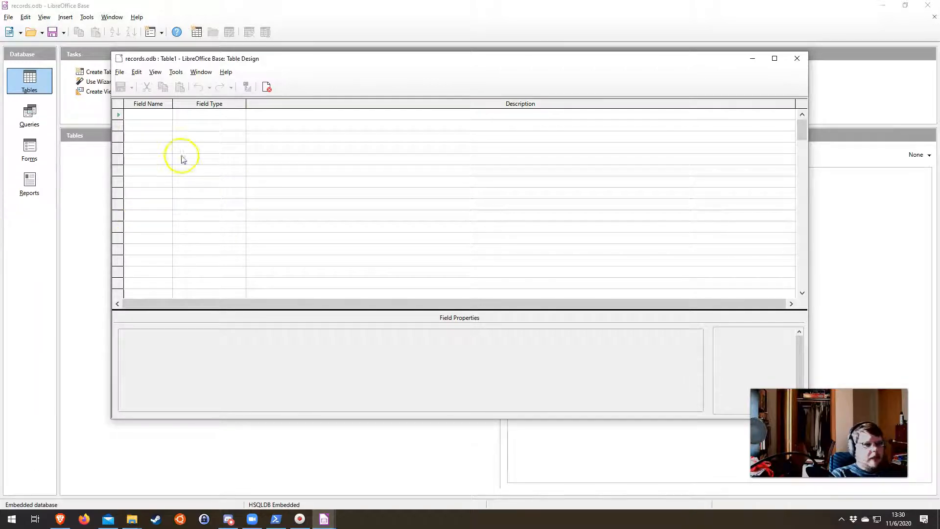
{"action": "left_click", "coordinate": [155, 116]}
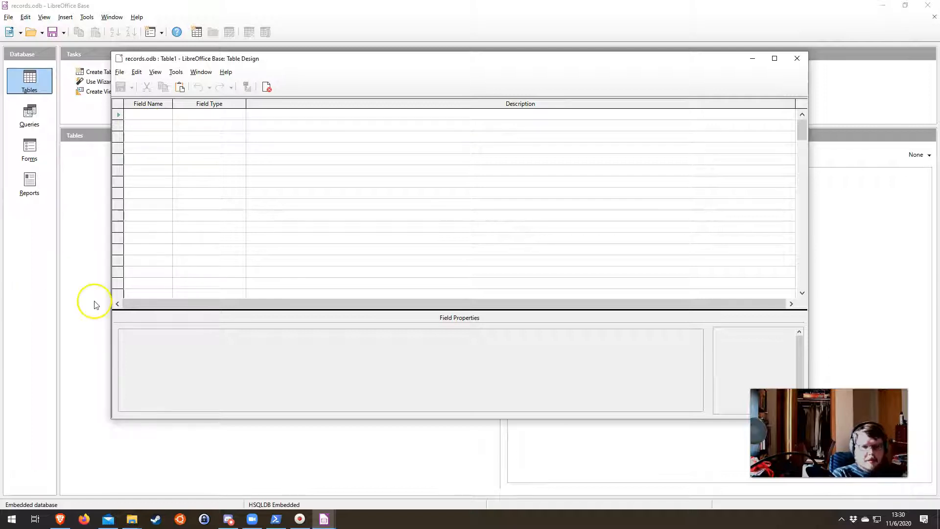
{"action": "left_click", "coordinate": [144, 116]}
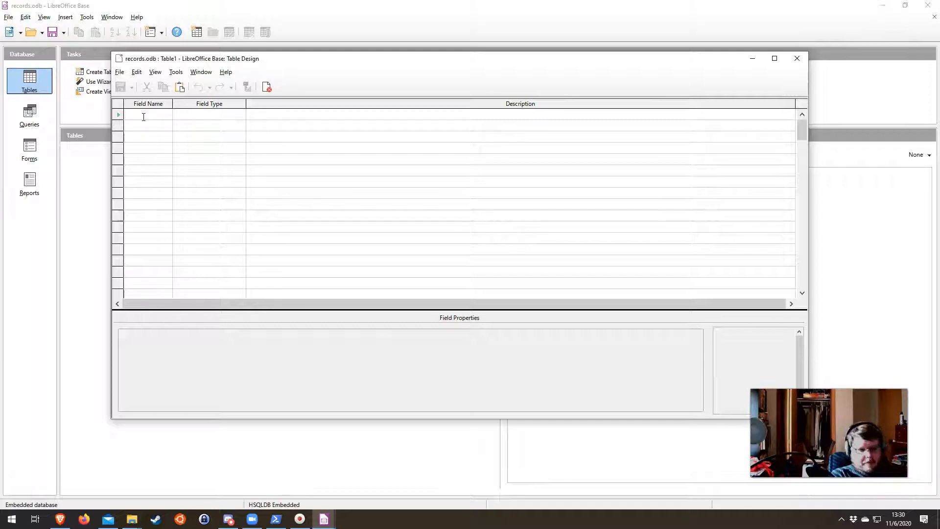
{"action": "type", "text": "ArtistID"}
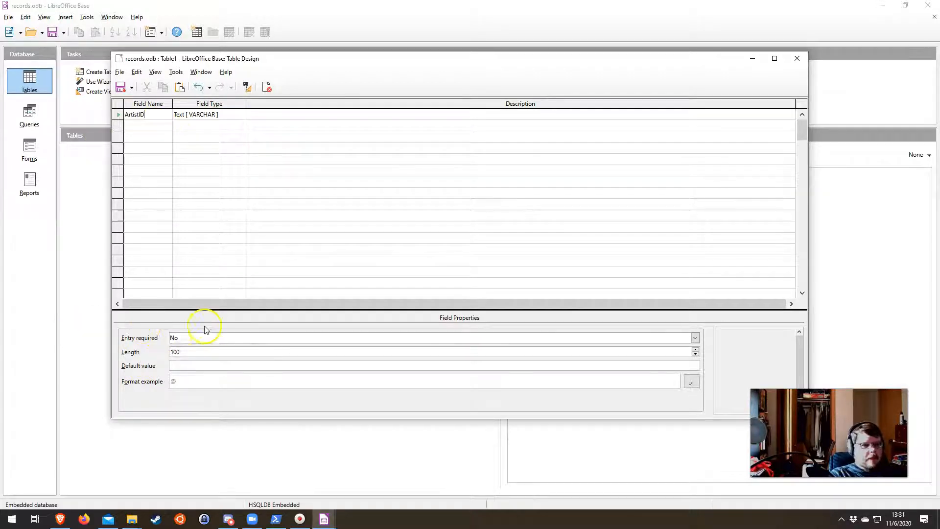
Set the ArtistID field's type to Integer [ INTEGER ].
{"action": "left_click", "coordinate": [227, 117]}
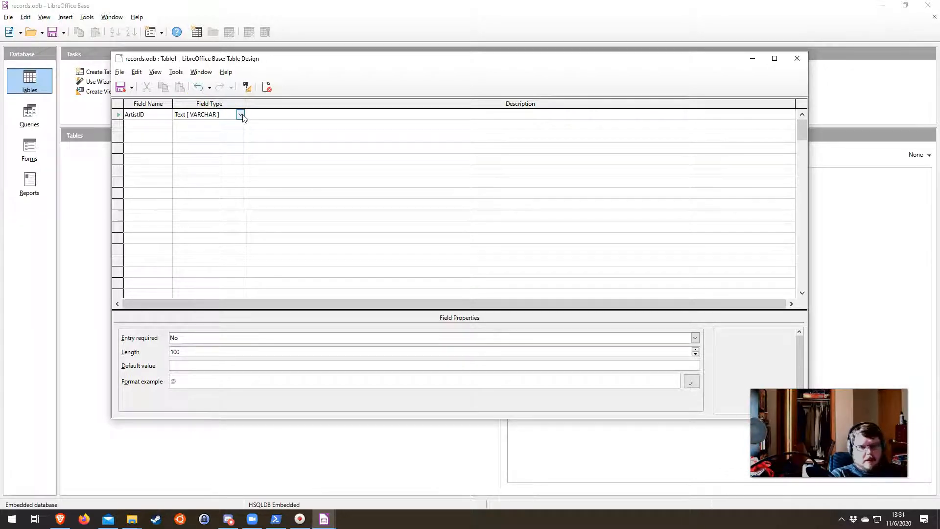
{"action": "left_click", "coordinate": [242, 117]}
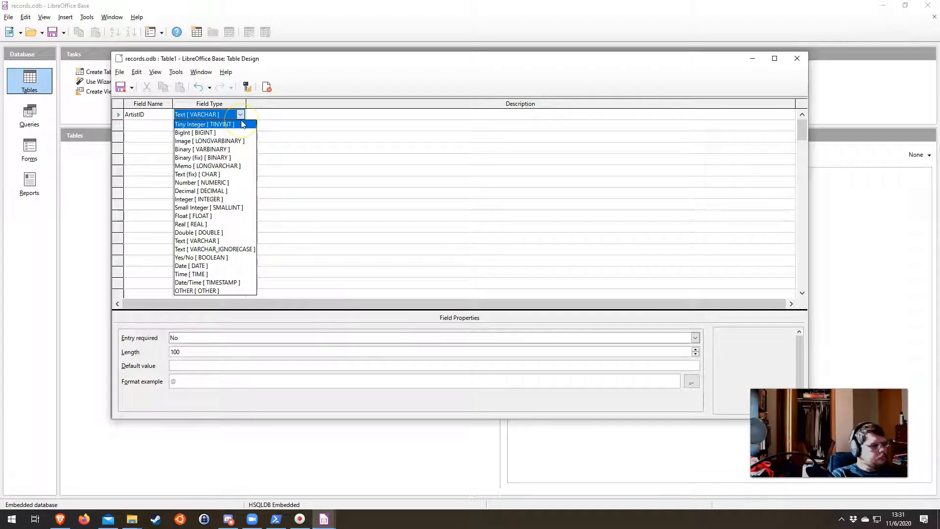
{"action": "left_click", "coordinate": [230, 202]}
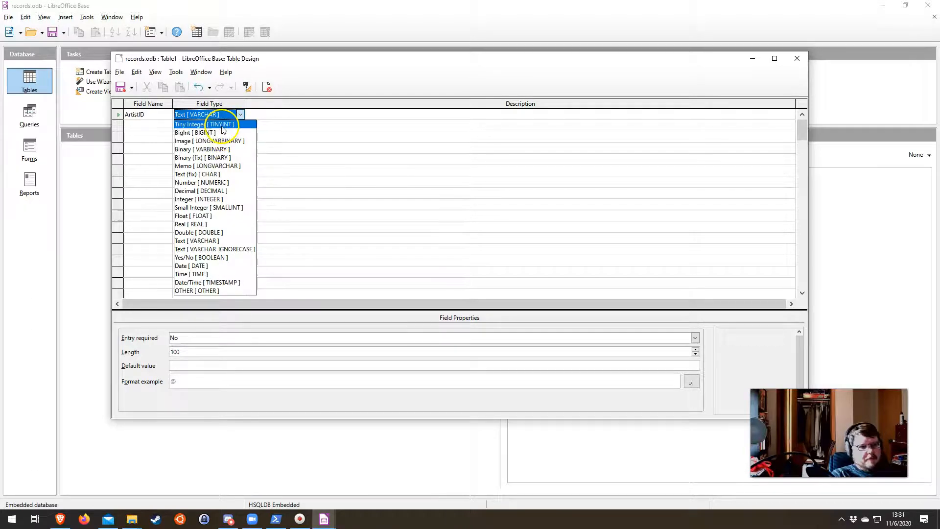
{"action": "key", "text": "i"}
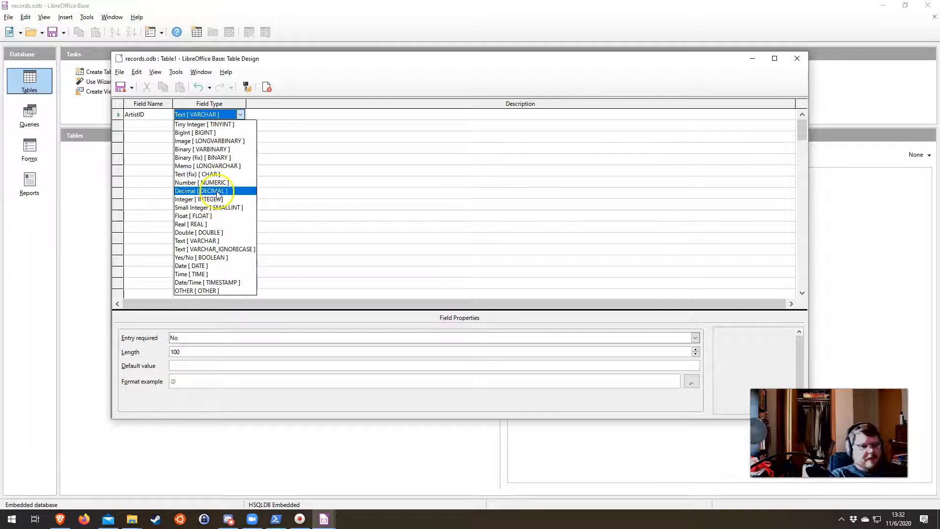
{"action": "left_click", "coordinate": [216, 200]}
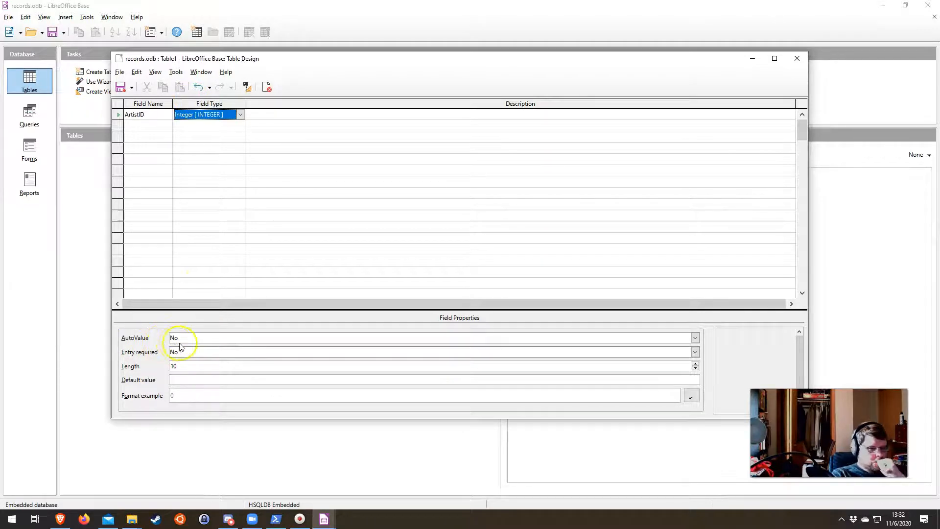
Review the AutoValue options of the ArtistID field and keep the setting at No.
{"action": "left_click", "coordinate": [193, 337]}
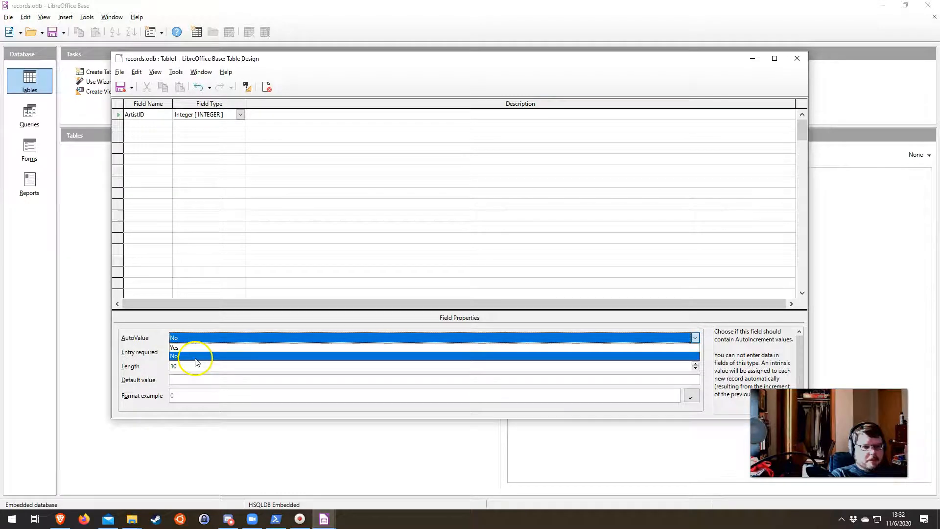
{"action": "left_click", "coordinate": [196, 356]}
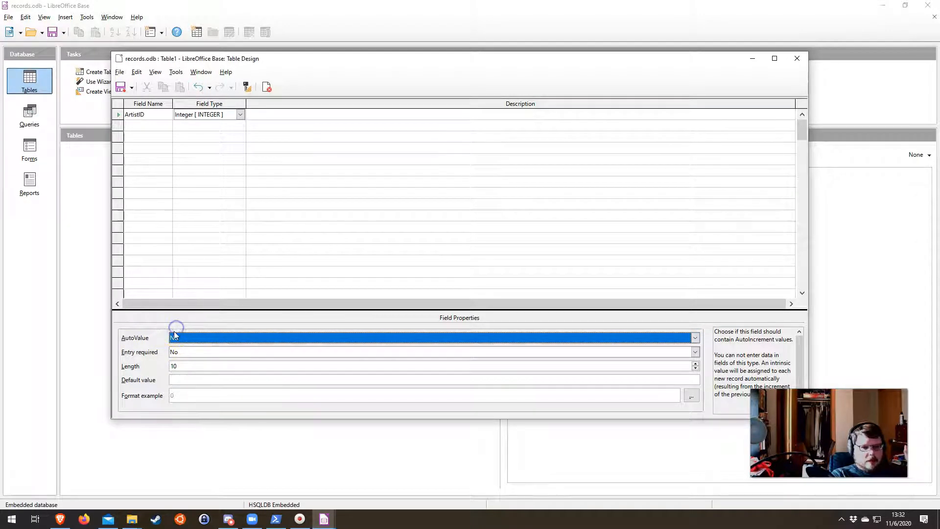
{"action": "left_click", "coordinate": [136, 339]}
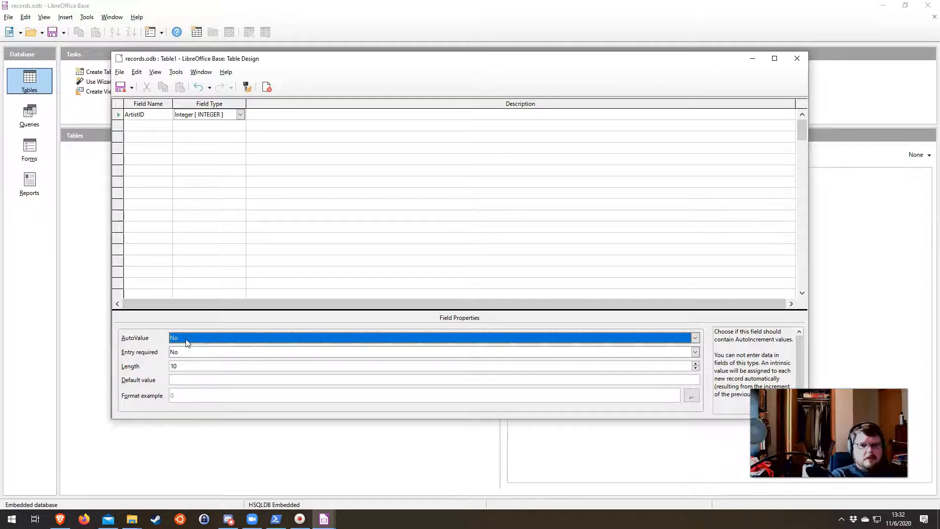
{"action": "left_click", "coordinate": [275, 118]}
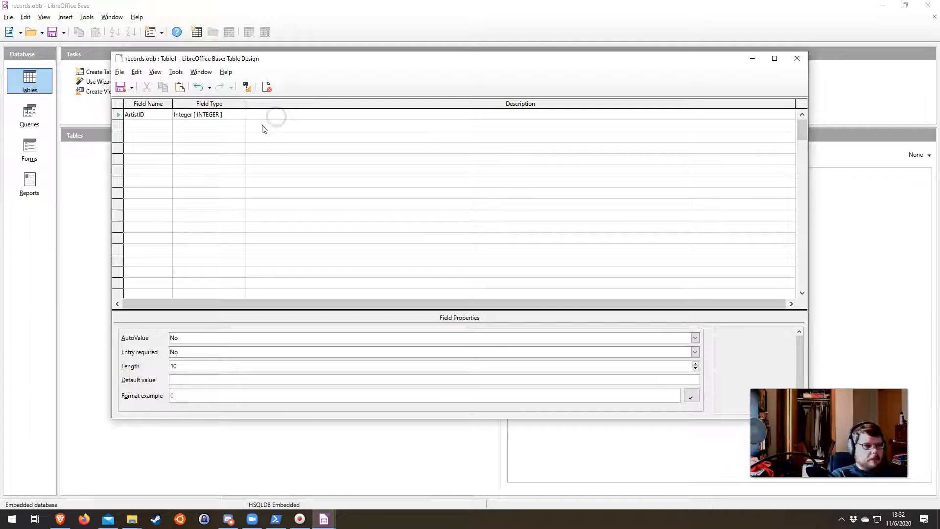
Enter Primary Key as the ArtistID field's description and add a second field named ArtistName.
{"action": "type", "text": "Primary Key"}
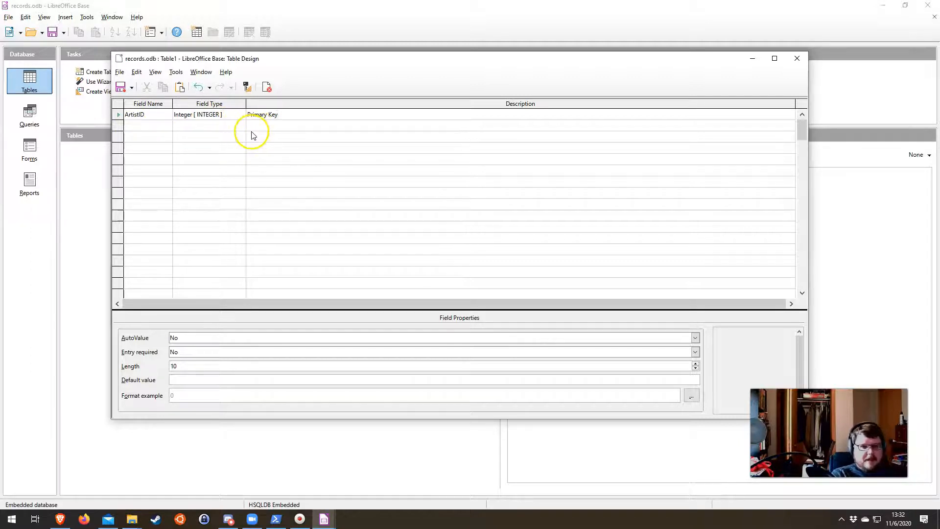
{"action": "left_click", "coordinate": [153, 121]}
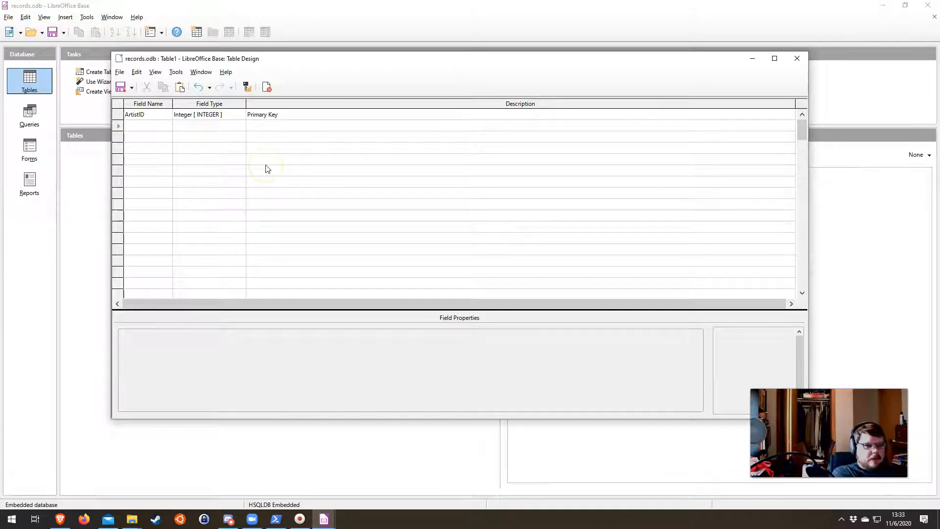
{"action": "type", "text": "ArtistName"}
Check the Artists fields in the browser tutorial's UML diagram and keep the ArtistName type as Text [ VARCHAR ].
{"action": "key", "text": "alt+Tab"}
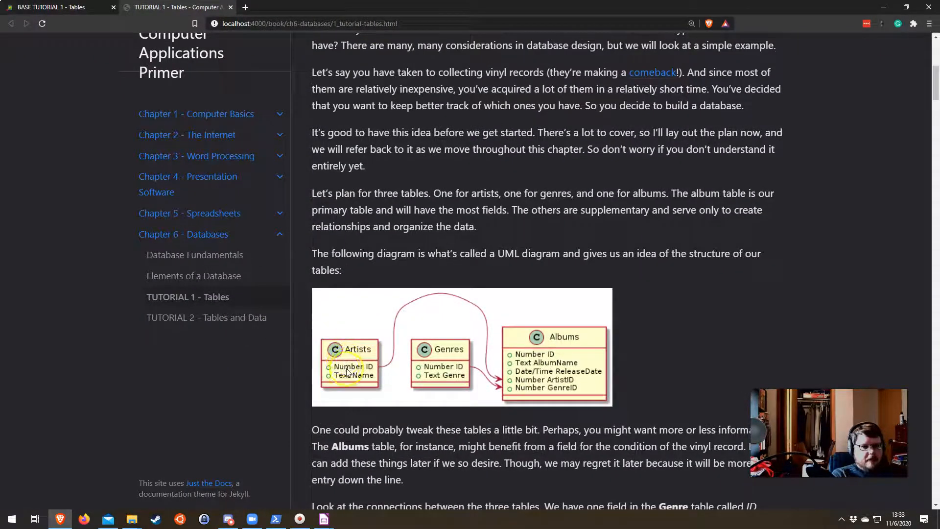
{"action": "left_click_drag", "start_coordinate": [432, 8], "coordinate": [0, 55]}
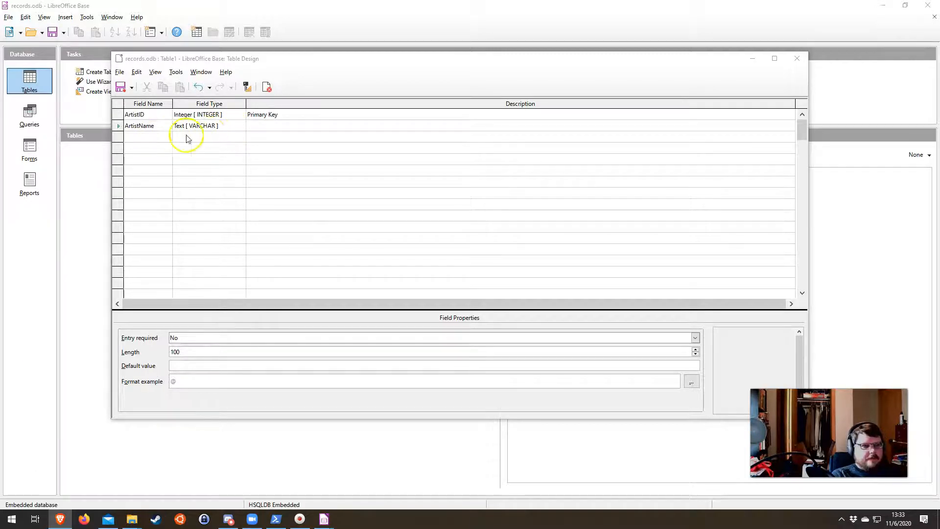
{"action": "left_click", "coordinate": [216, 127]}
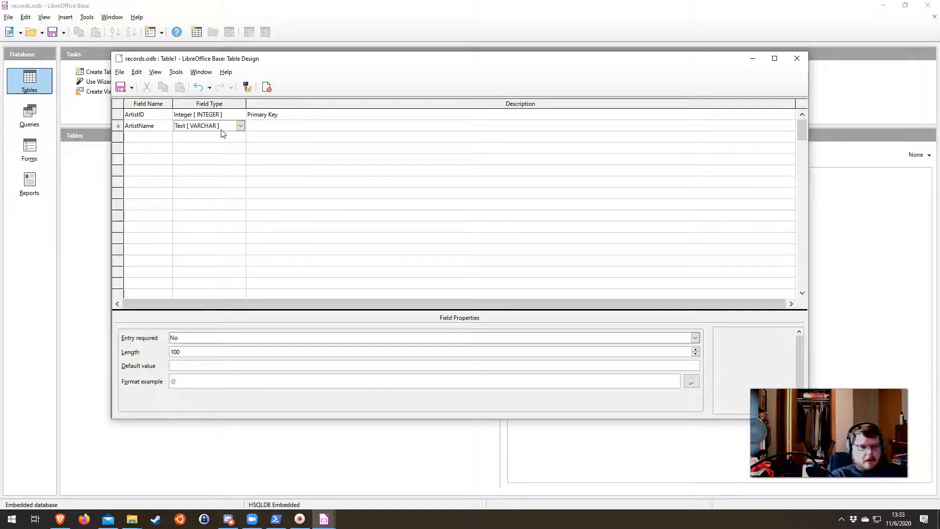
{"action": "left_click", "coordinate": [241, 125]}
{"action": "left_click", "coordinate": [241, 126]}
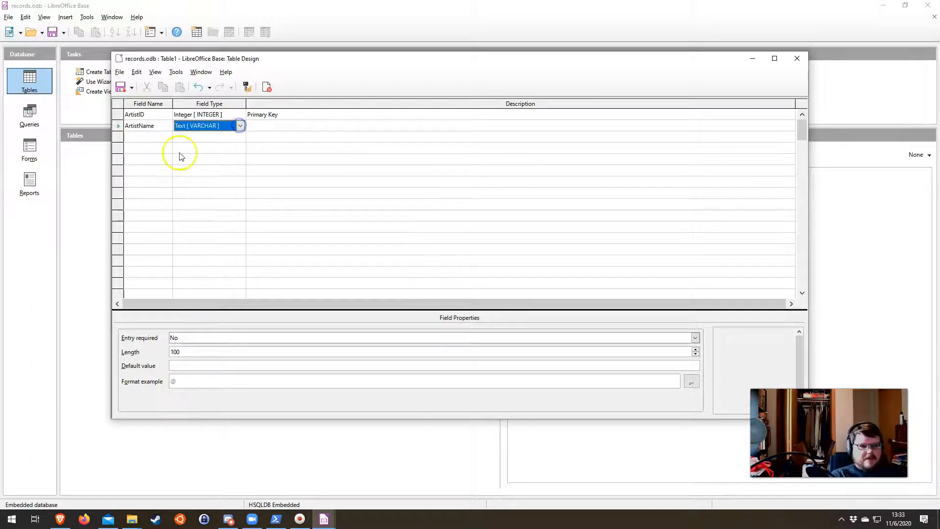
Review the Length property of the ArtistName field and keep it at 100.
{"action": "left_click", "coordinate": [196, 351]}
{"action": "left_click", "coordinate": [192, 351]}
{"action": "left_click_drag", "start_coordinate": [191, 352], "coordinate": [161, 346]}
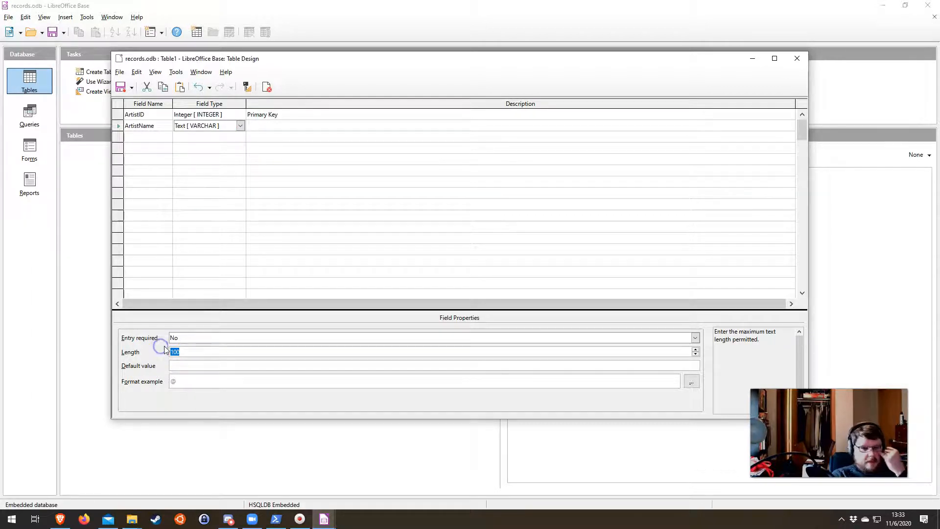
{"action": "left_click", "coordinate": [198, 351]}
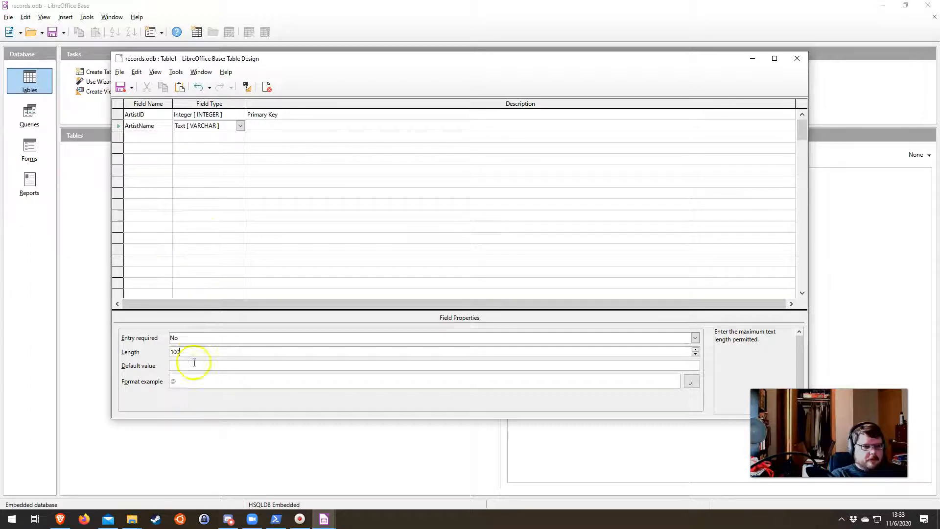
Make the ArtistID field the table's primary key.
{"action": "left_click", "coordinate": [119, 115]}
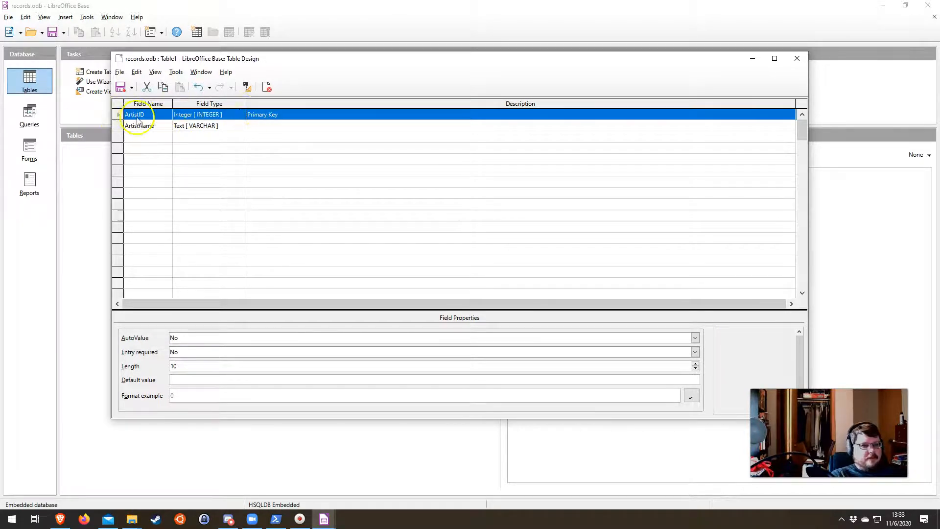
{"action": "right_click", "coordinate": [118, 116]}
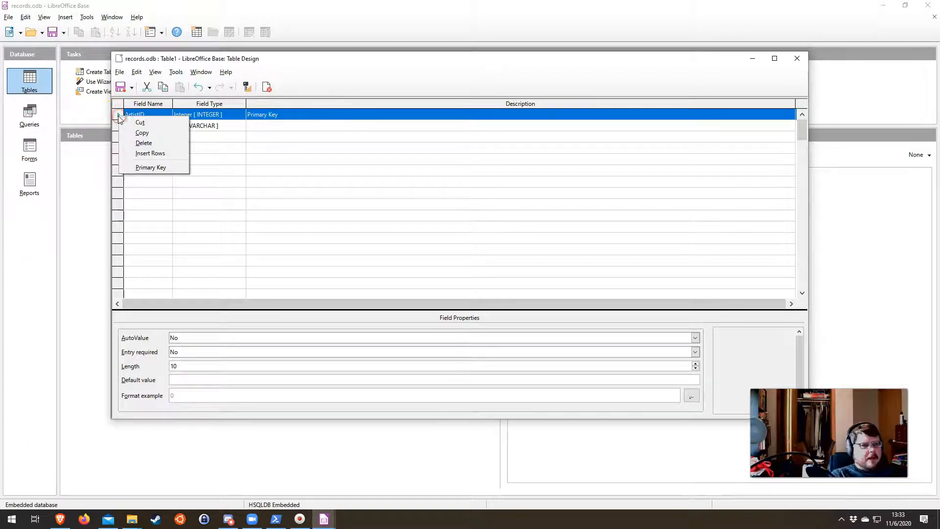
{"action": "left_click", "coordinate": [146, 167]}
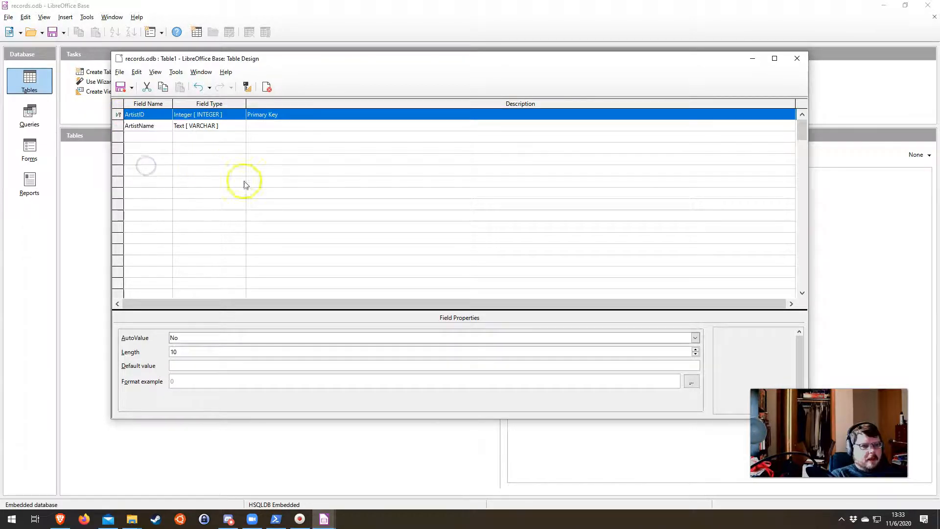
{"action": "left_click", "coordinate": [154, 116]}
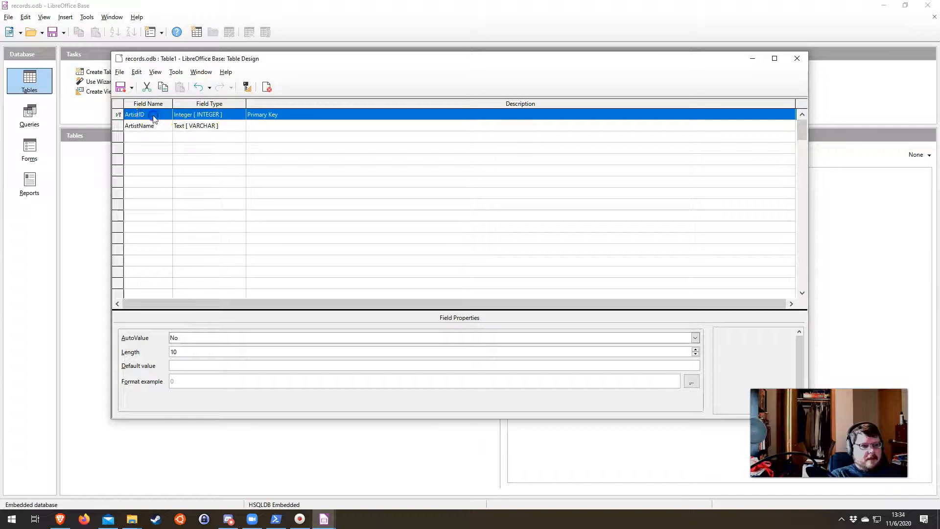
{"action": "left_click", "coordinate": [226, 116]}
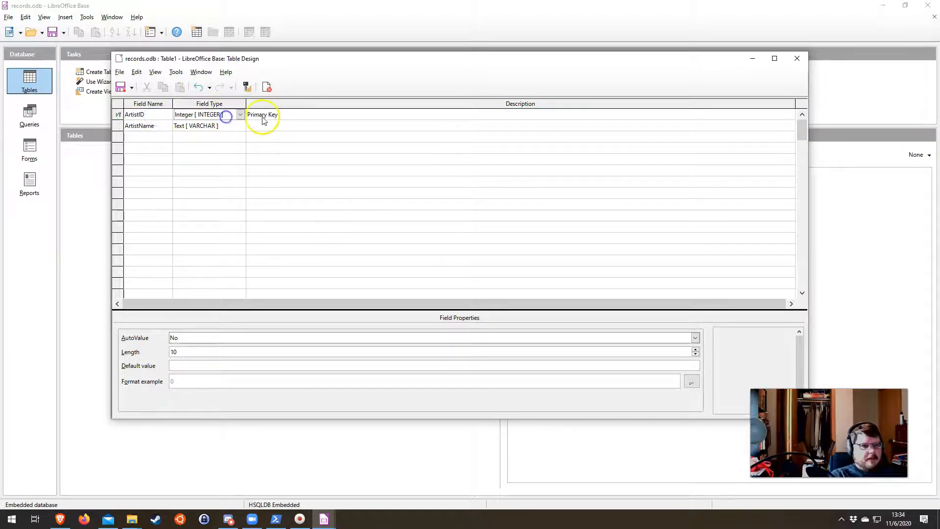
{"action": "left_click", "coordinate": [145, 115]}
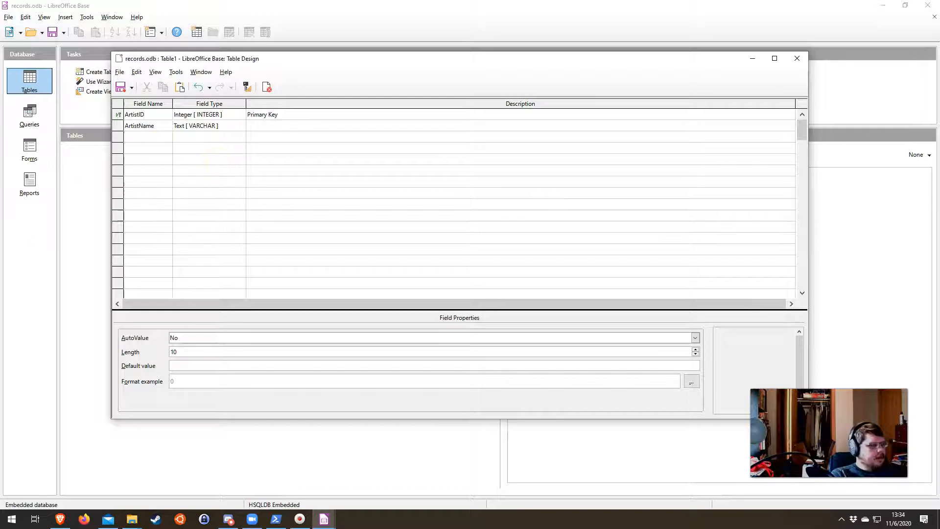
Save the table under the name Artists.
{"action": "left_click", "coordinate": [120, 88]}
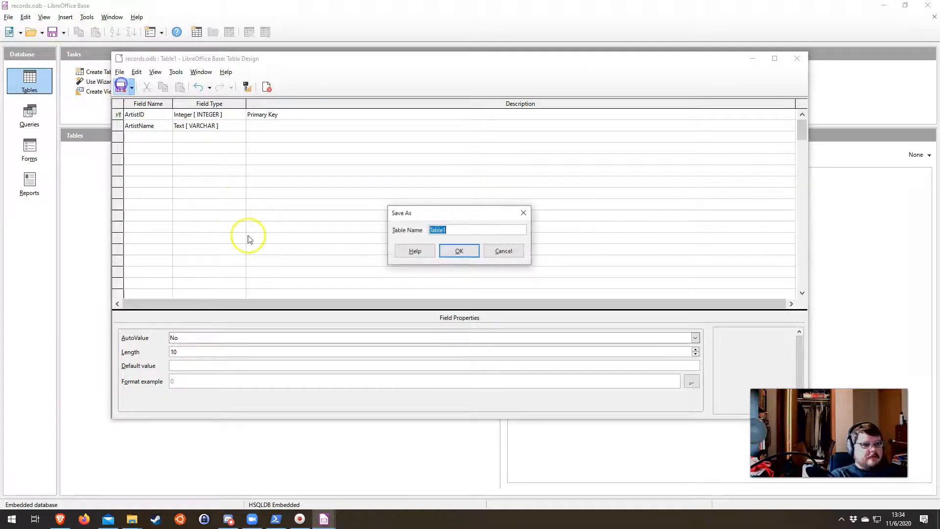
{"action": "type", "text": "Atr"}
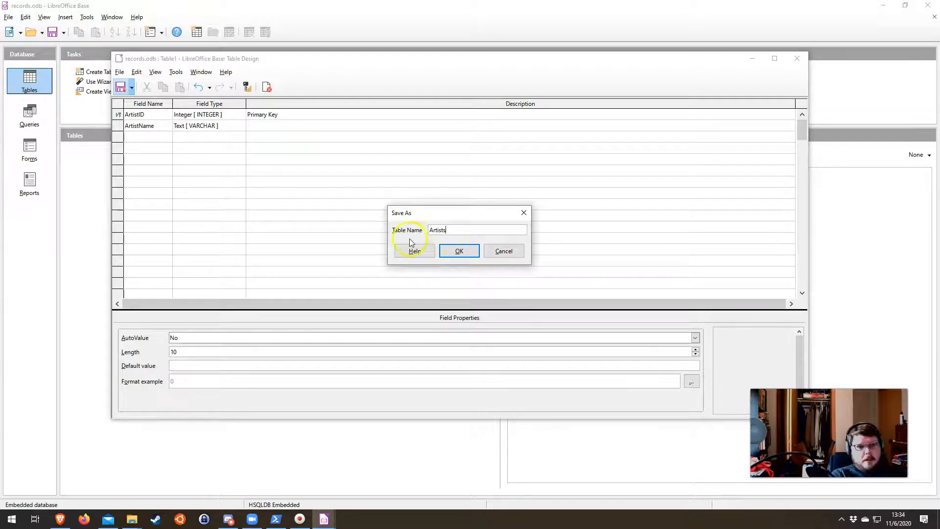
{"action": "left_click_drag", "start_coordinate": [430, 230], "coordinate": [457, 229]}
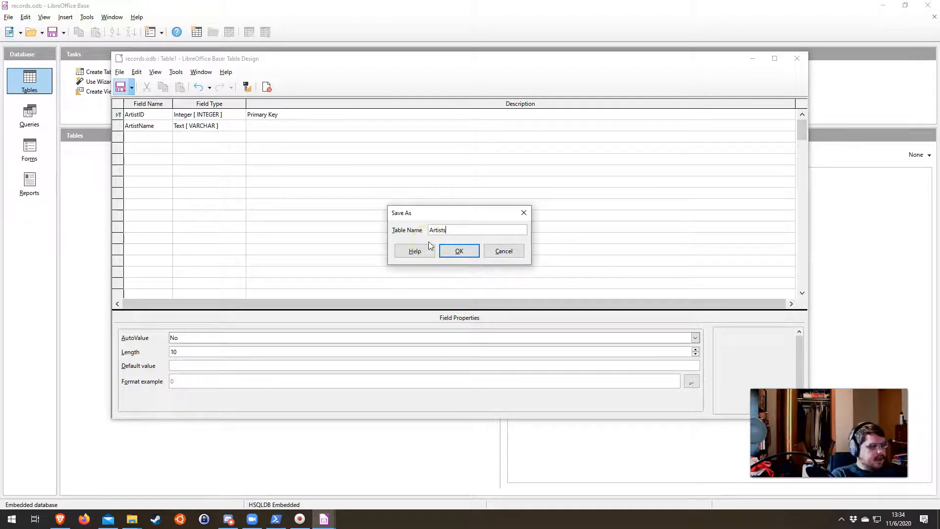
{"action": "left_click", "coordinate": [456, 250]}
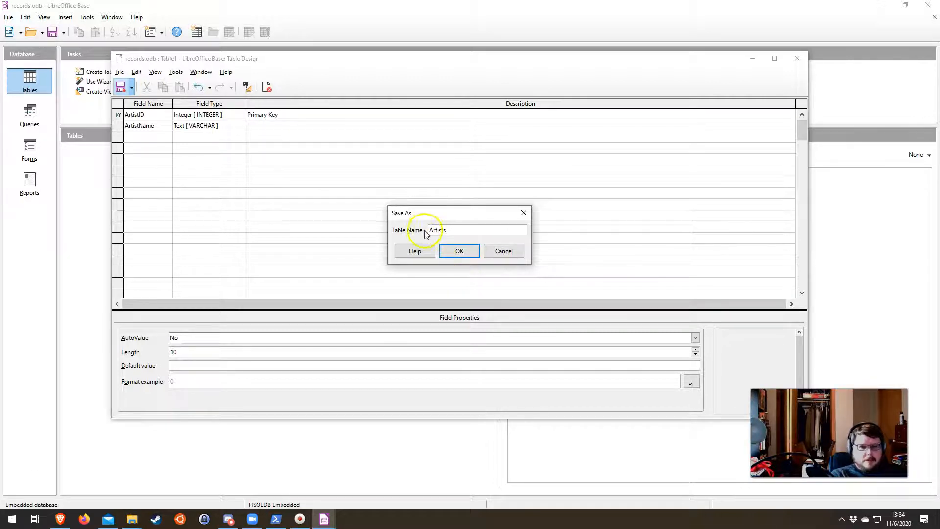
{"action": "left_click", "coordinate": [461, 257]}
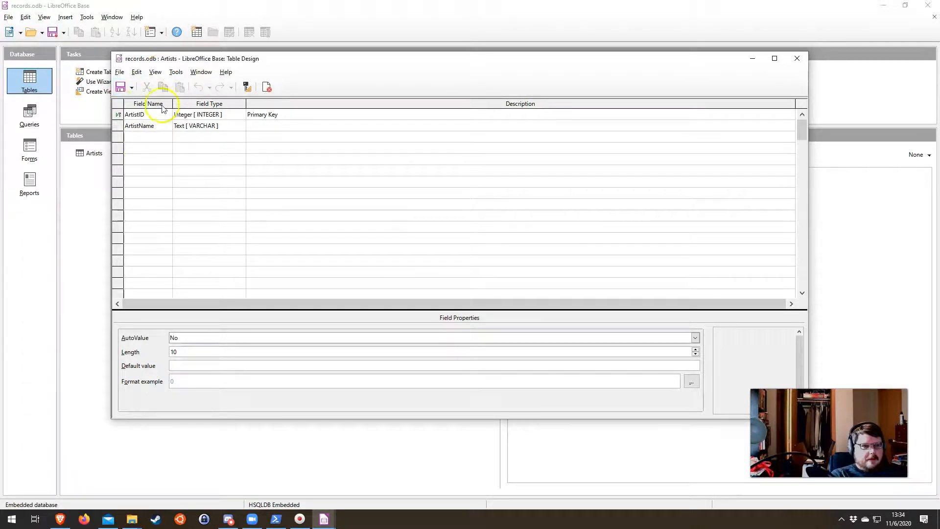
Close the Artists table design and open the Artists table for data entry.
{"action": "left_click_drag", "start_coordinate": [245, 62], "coordinate": [313, 80]}
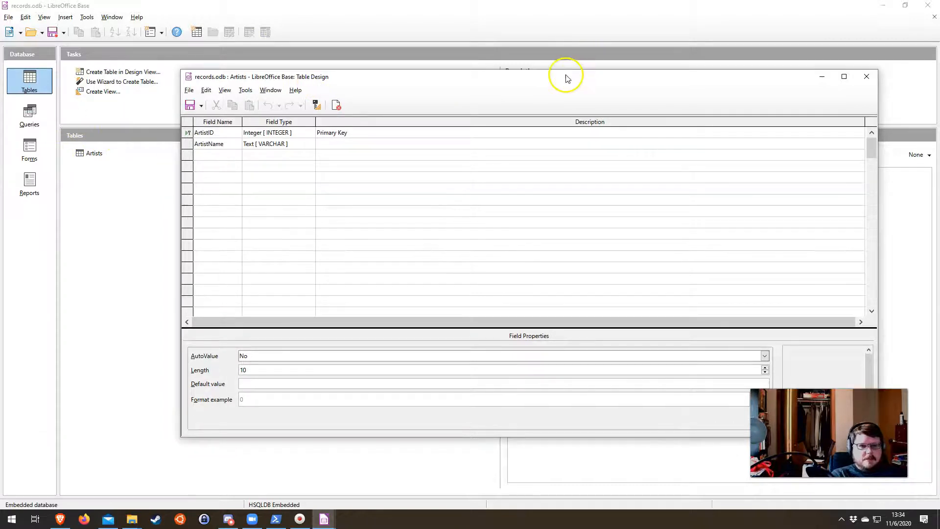
{"action": "left_click_drag", "start_coordinate": [567, 78], "coordinate": [479, 80]}
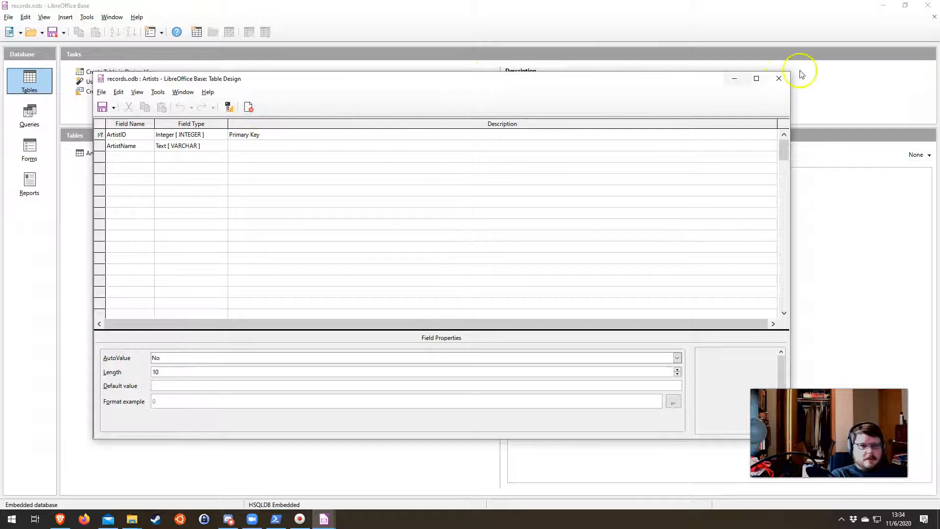
{"action": "left_click", "coordinate": [248, 110]}
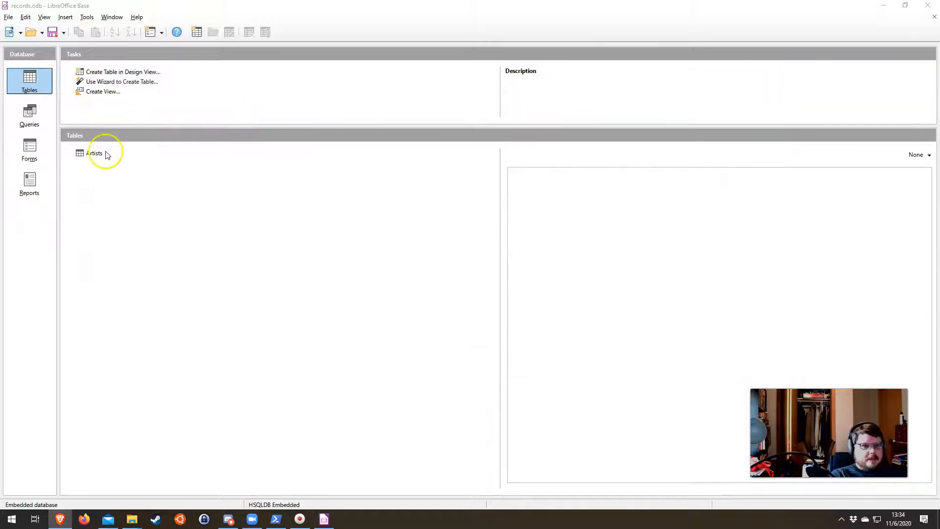
{"action": "left_click", "coordinate": [85, 155]}
{"action": "double_click", "coordinate": [84, 155]}
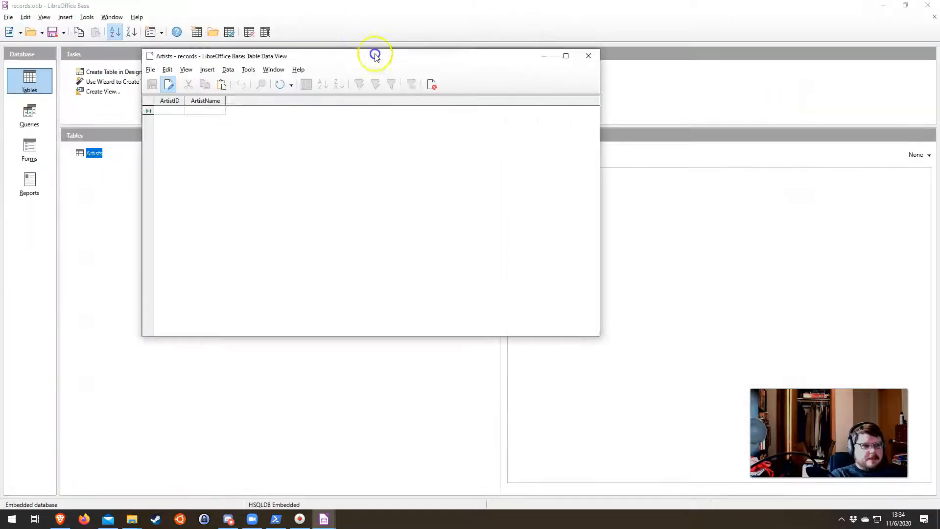
Enter two records in the Artists table: ArtistID 1 with Bob Dylan and ArtistID 2 with Led Zeppelin.
{"action": "left_click", "coordinate": [268, 153]}
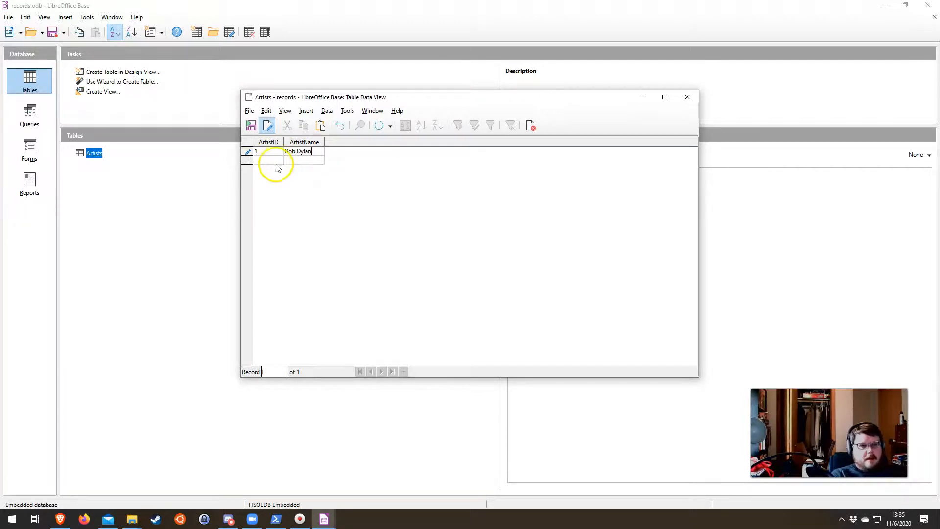
{"action": "left_click", "coordinate": [282, 162]}
{"action": "type", "text": "2"}
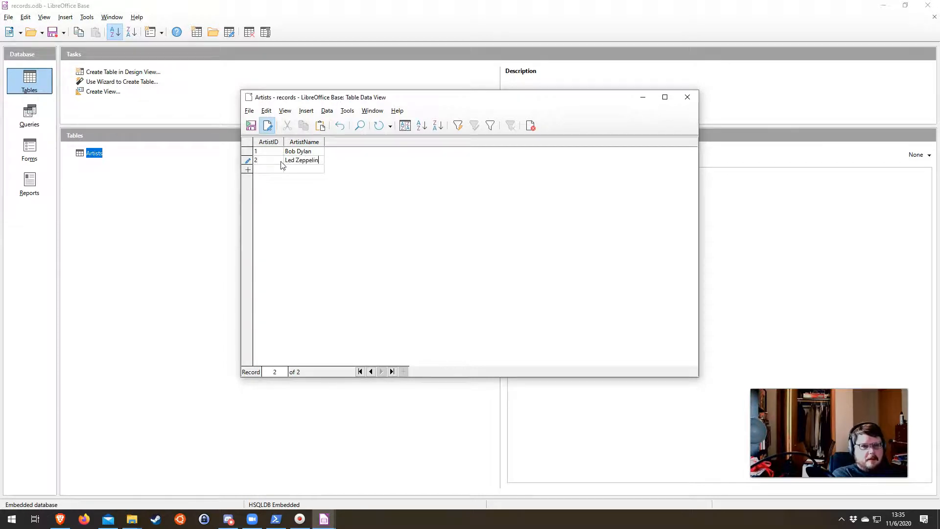
{"action": "key", "text": "Escape"}
{"action": "left_click", "coordinate": [310, 169]}
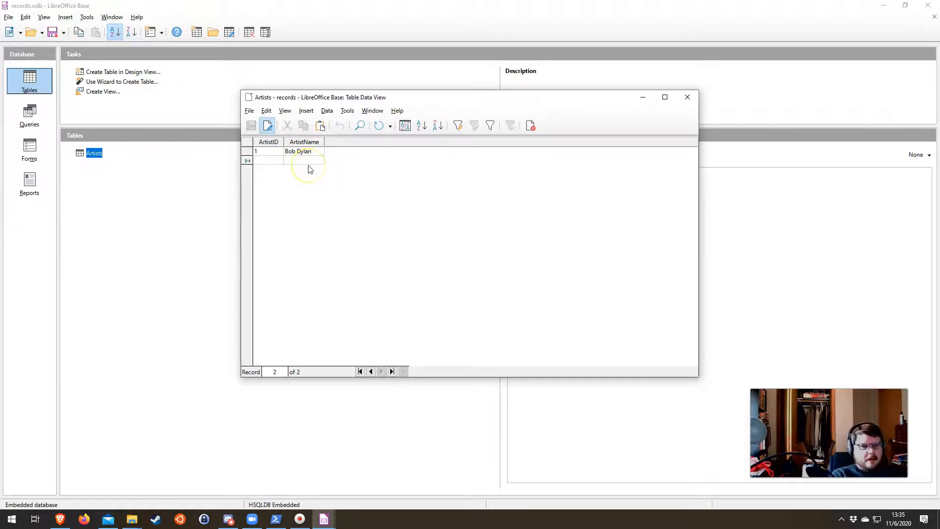
{"action": "left_click", "coordinate": [325, 165]}
{"action": "type", "text": "2"}
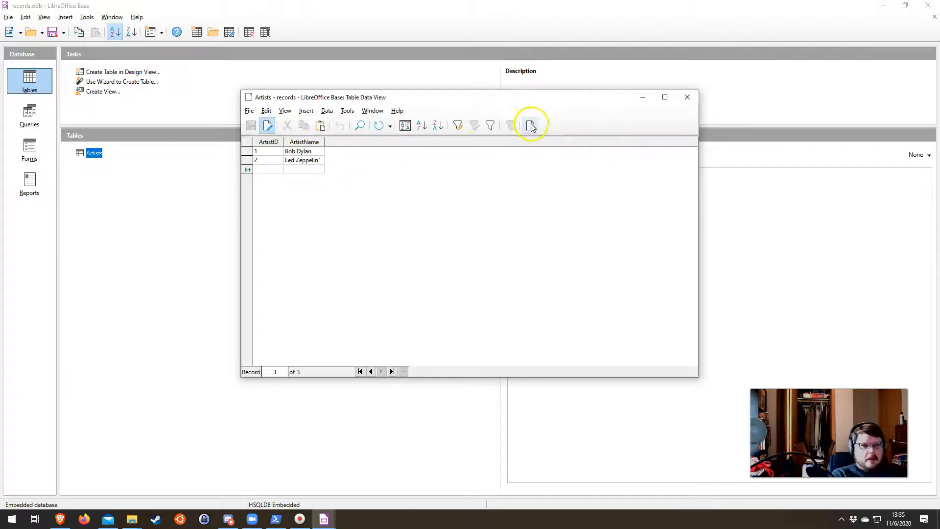
Try to clear the ArtistID value of the Bob Dylan record.
{"action": "left_click", "coordinate": [271, 152]}
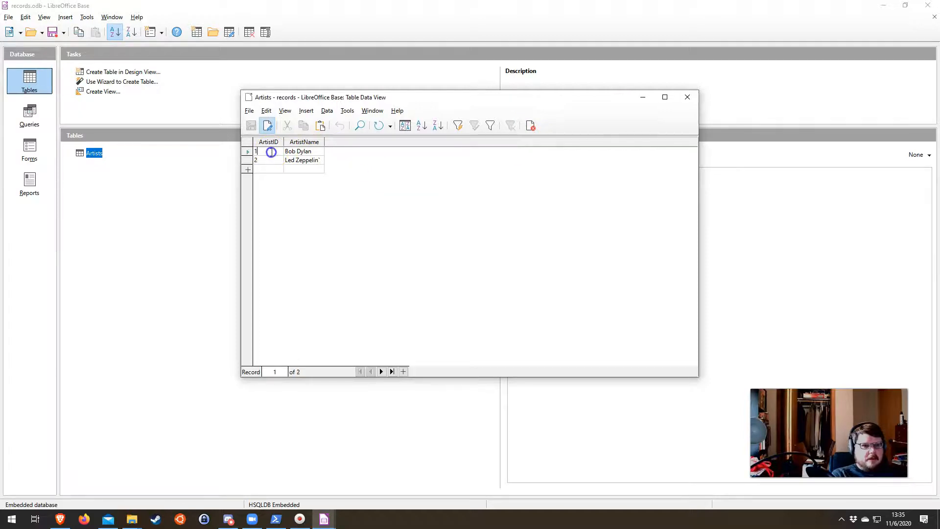
{"action": "left_click", "coordinate": [307, 160]}
{"action": "key", "text": "Tab"}
{"action": "key", "text": "Return"}
{"action": "left_click", "coordinate": [291, 161]}
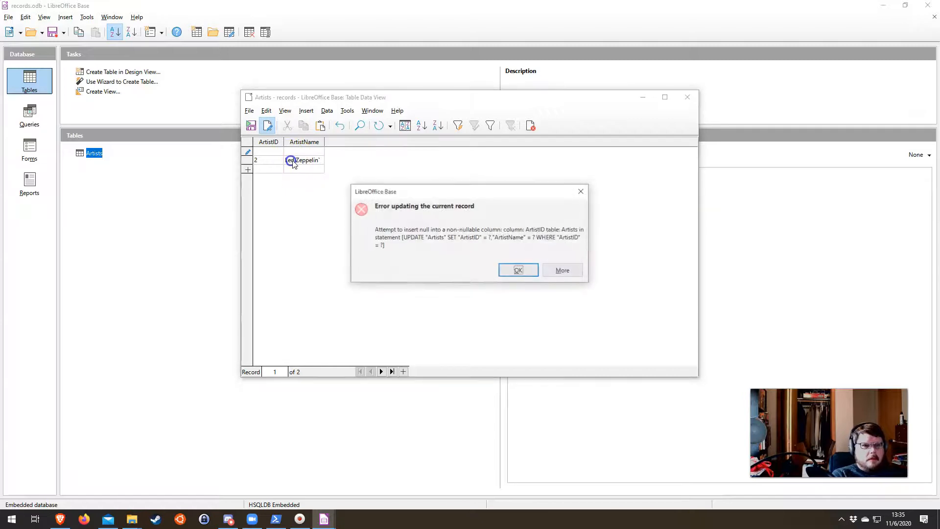
{"action": "left_click", "coordinate": [527, 271]}
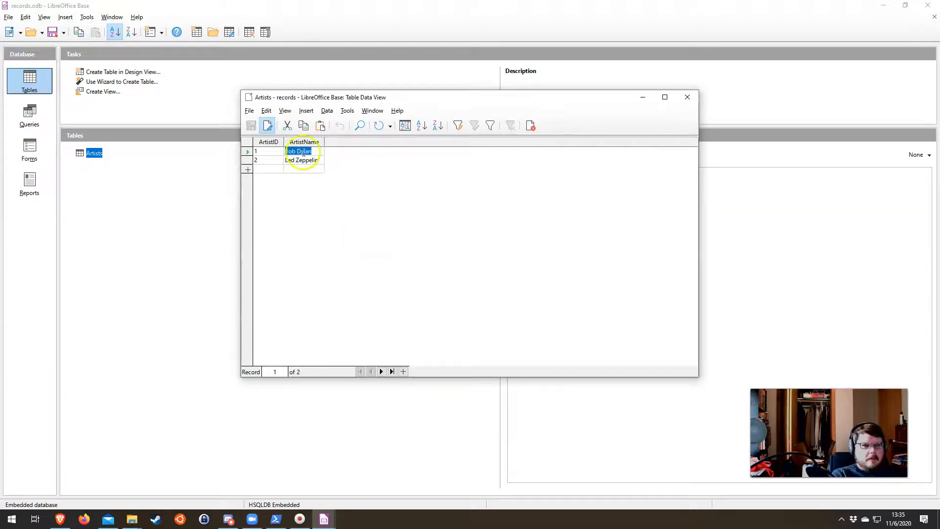
Close the Artists table data and reopen it.
{"action": "left_click", "coordinate": [531, 126]}
{"action": "double_click", "coordinate": [98, 156]}
{"action": "left_click_drag", "start_coordinate": [677, 157], "coordinate": [319, 114]}
{"action": "left_click_drag", "start_coordinate": [220, 173], "coordinate": [172, 174]}
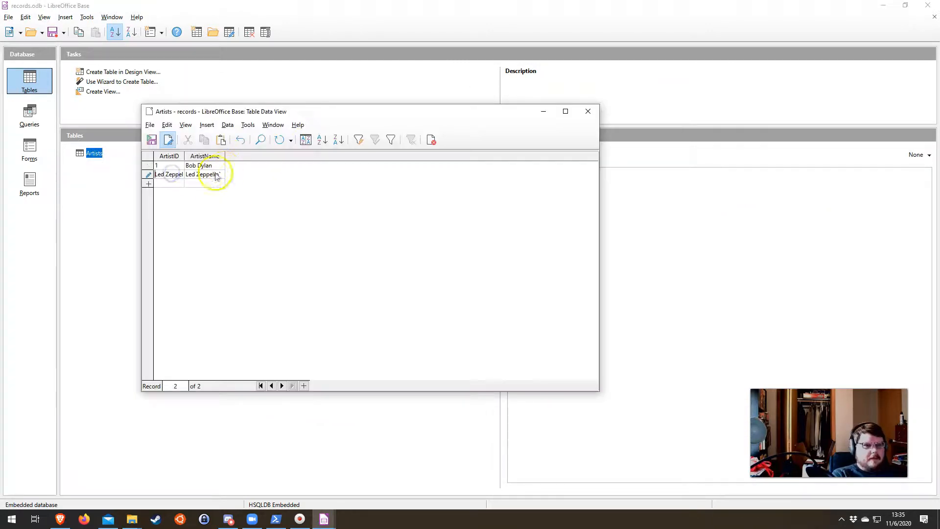
Delete the Led Zeppelin record from the Artists table.
{"action": "left_click", "coordinate": [148, 175]}
{"action": "right_click", "coordinate": [148, 175]}
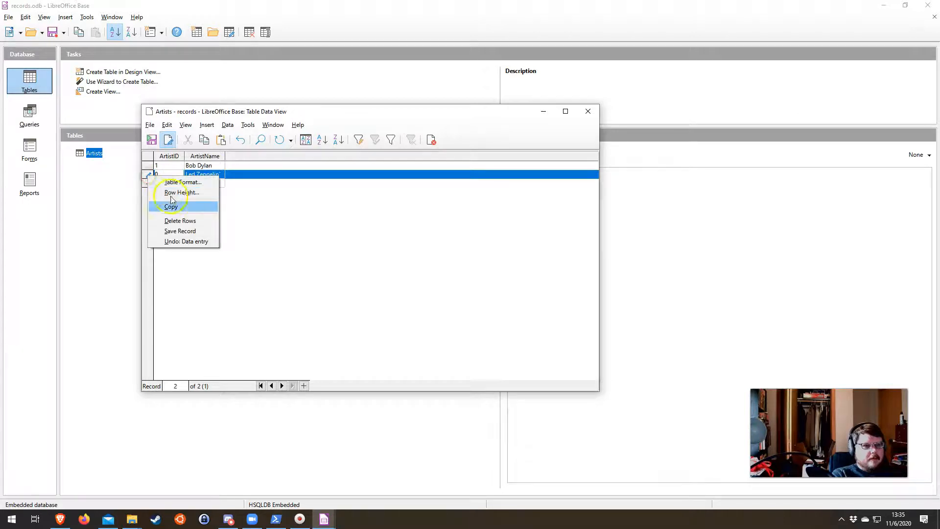
{"action": "left_click", "coordinate": [176, 222]}
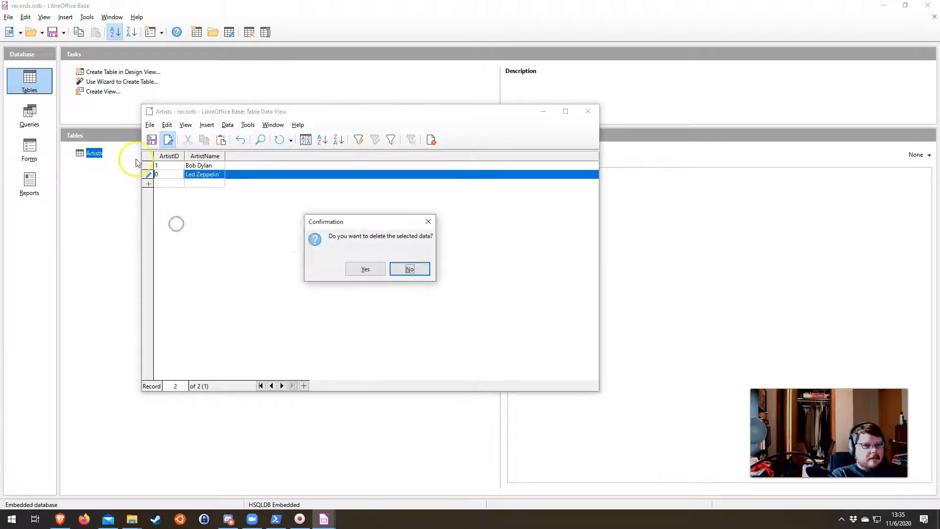
{"action": "left_click", "coordinate": [365, 269]}
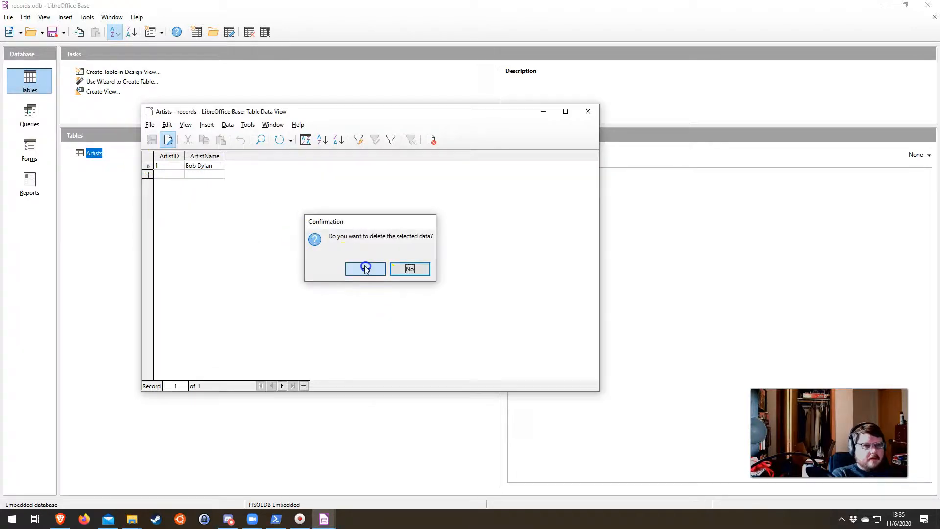
Delete the remaining Bob Dylan record from the Artists table and close the table data.
{"action": "left_click", "coordinate": [148, 165]}
{"action": "right_click", "coordinate": [147, 166]}
{"action": "left_click", "coordinate": [176, 211]}
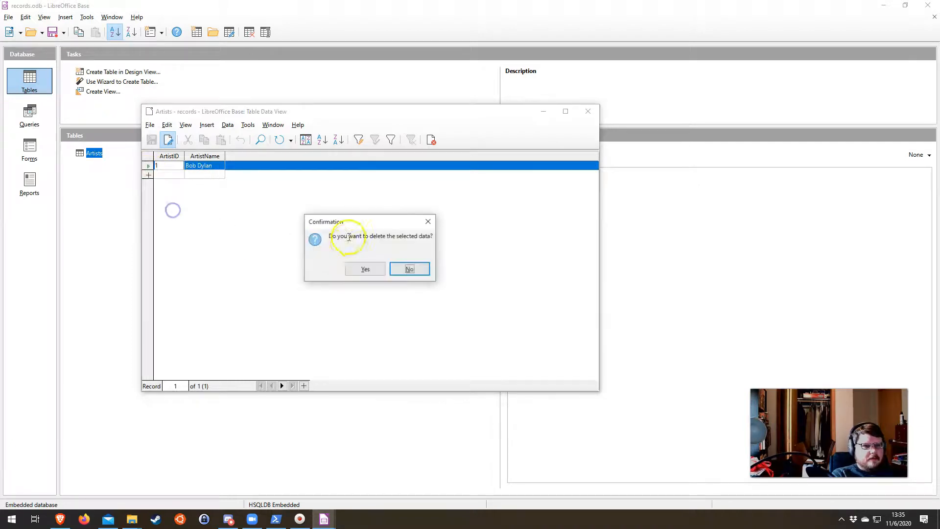
{"action": "left_click", "coordinate": [351, 270]}
{"action": "left_click", "coordinate": [152, 139]}
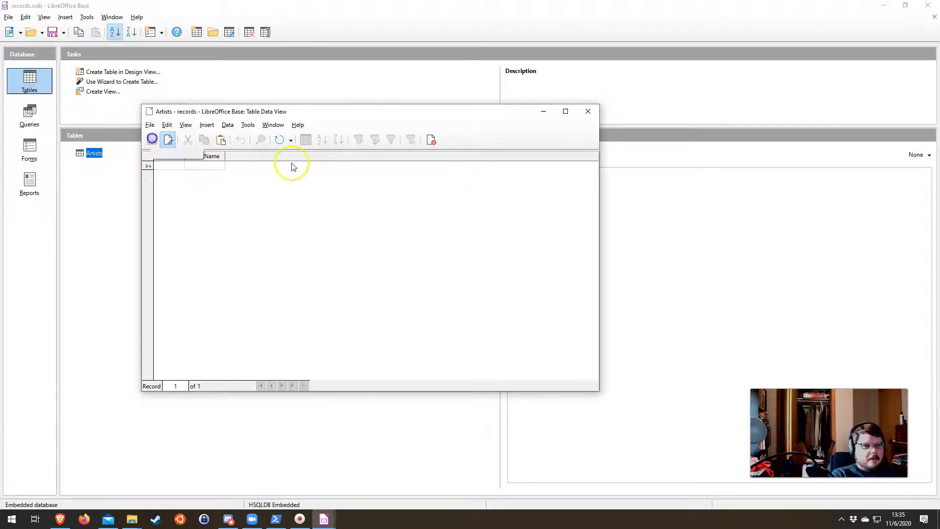
{"action": "left_click", "coordinate": [430, 139]}
Reopen the Artists table to check its remaining records and close it again.
{"action": "double_click", "coordinate": [94, 153]}
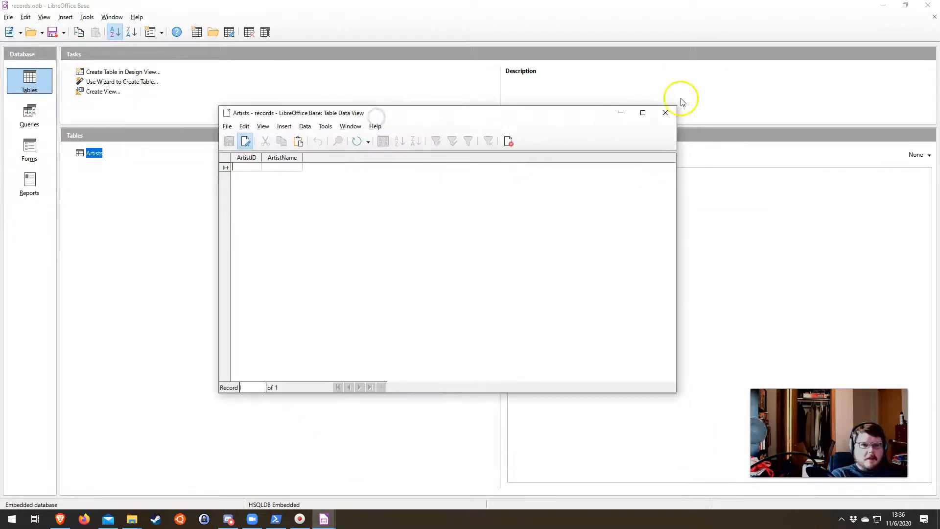
{"action": "left_click", "coordinate": [667, 115]}
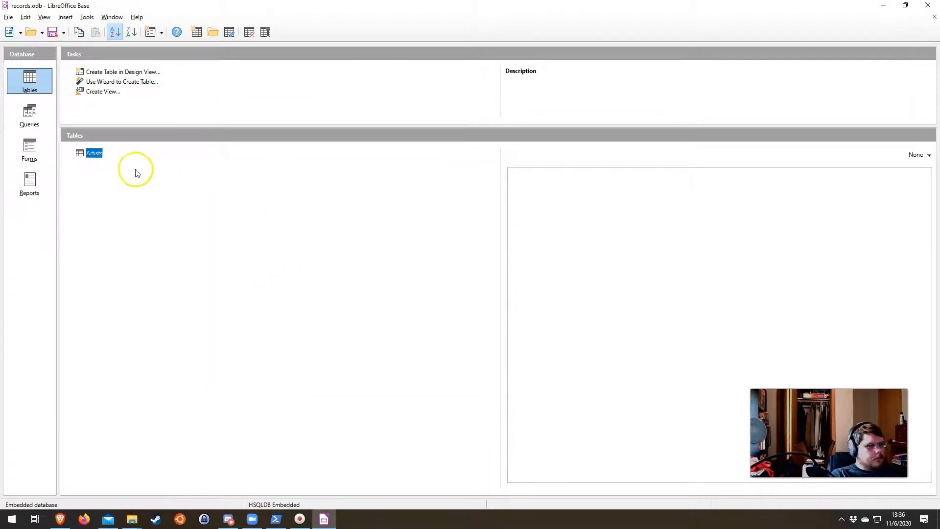
{"action": "double_click", "coordinate": [86, 154]}
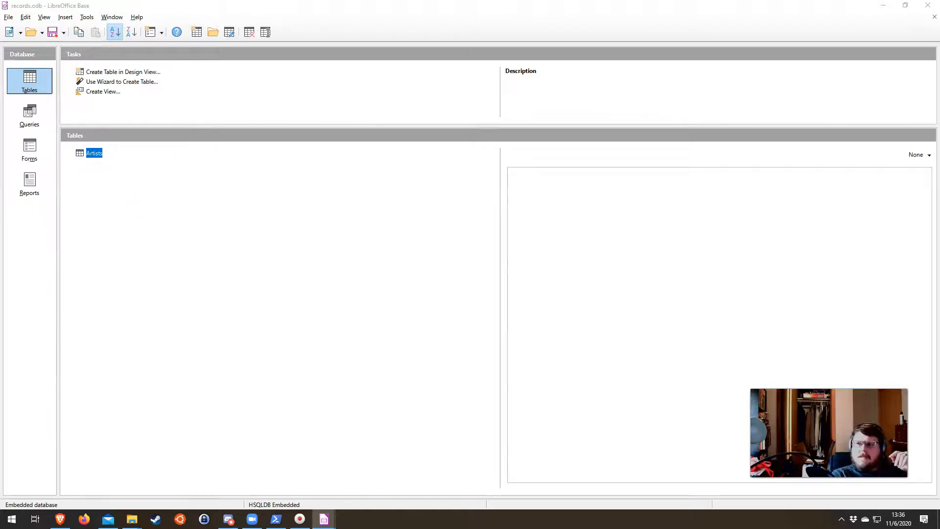
{"action": "left_click_drag", "start_coordinate": [426, 100], "coordinate": [340, 115]}
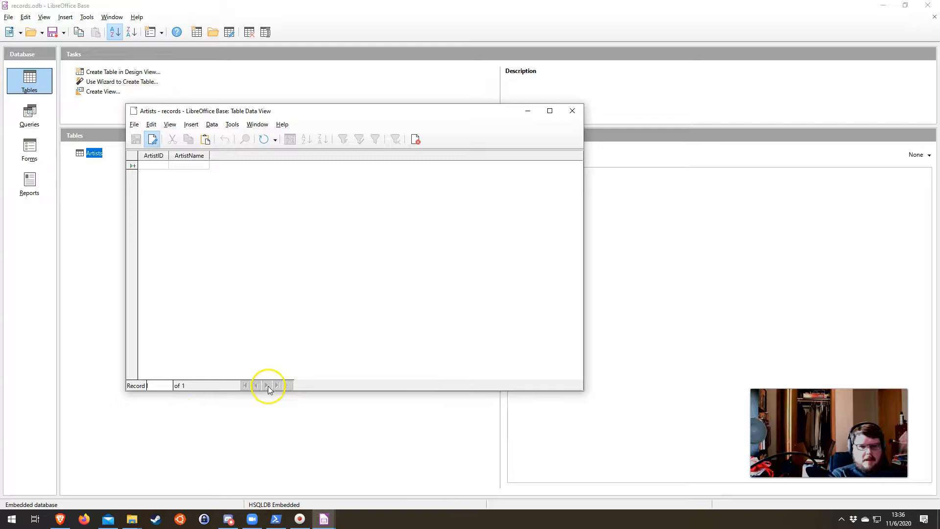
{"action": "left_click", "coordinate": [572, 111]}
{"action": "left_click", "coordinate": [297, 284]}
{"action": "left_click", "coordinate": [125, 159]}
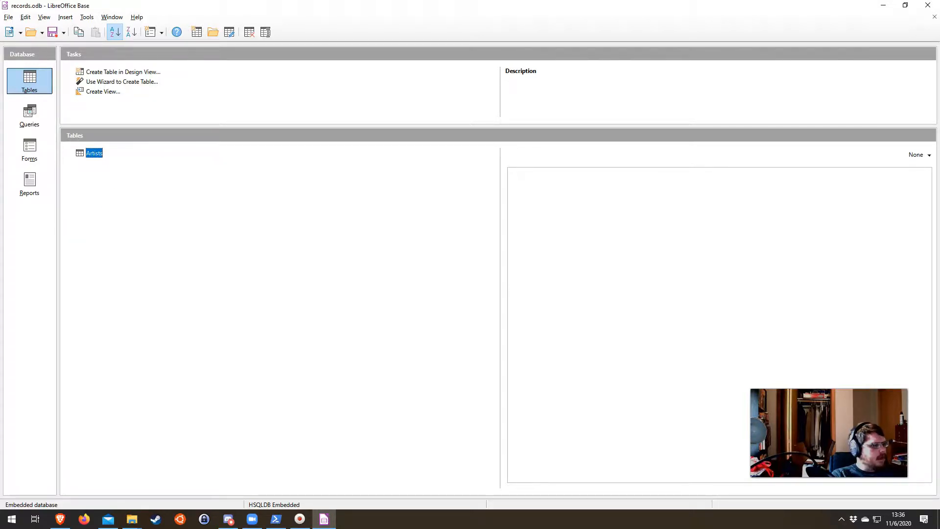
{"action": "left_click", "coordinate": [136, 208]}
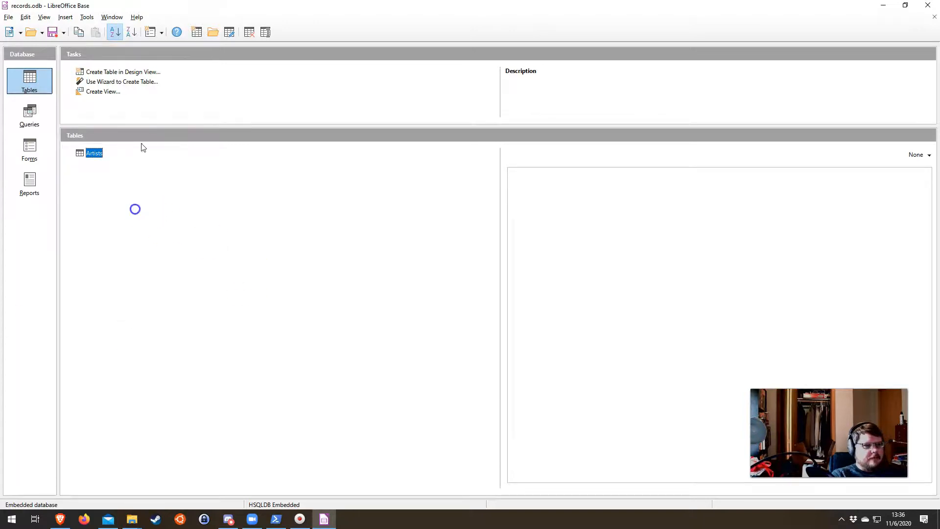
Start a new table in Design View with an Integer field GenreID and a Text [VARCHAR] field GenreName.
{"action": "left_click", "coordinate": [130, 73]}
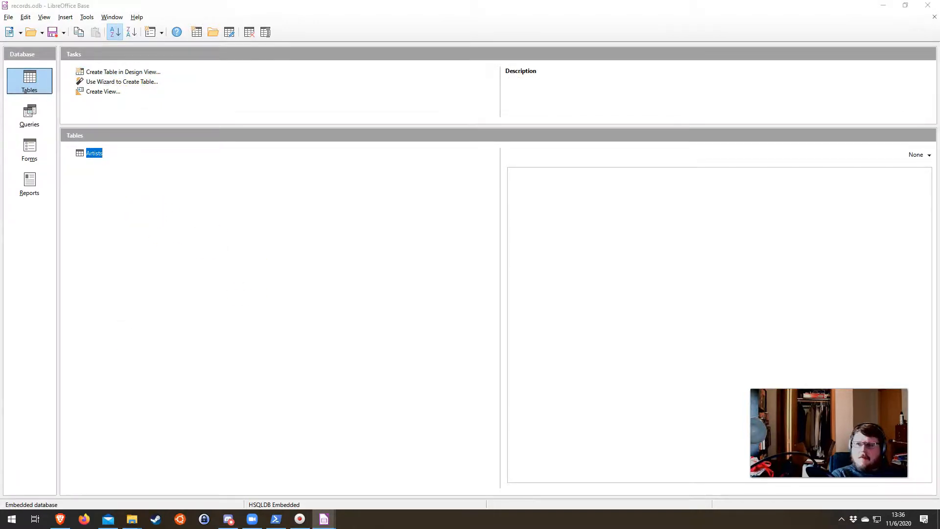
{"action": "left_click_drag", "start_coordinate": [531, 160], "coordinate": [378, 57]}
{"action": "left_click", "coordinate": [129, 110]}
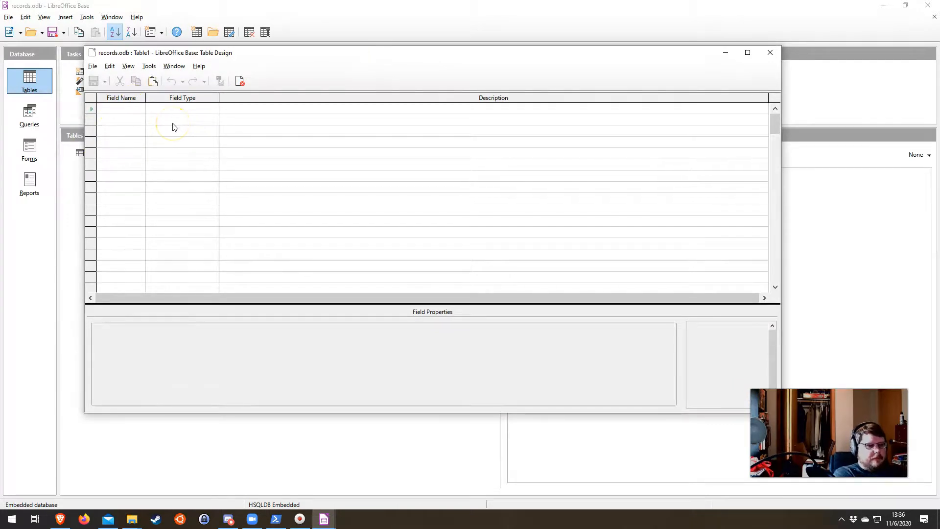
{"action": "type", "text": "GenreID"}
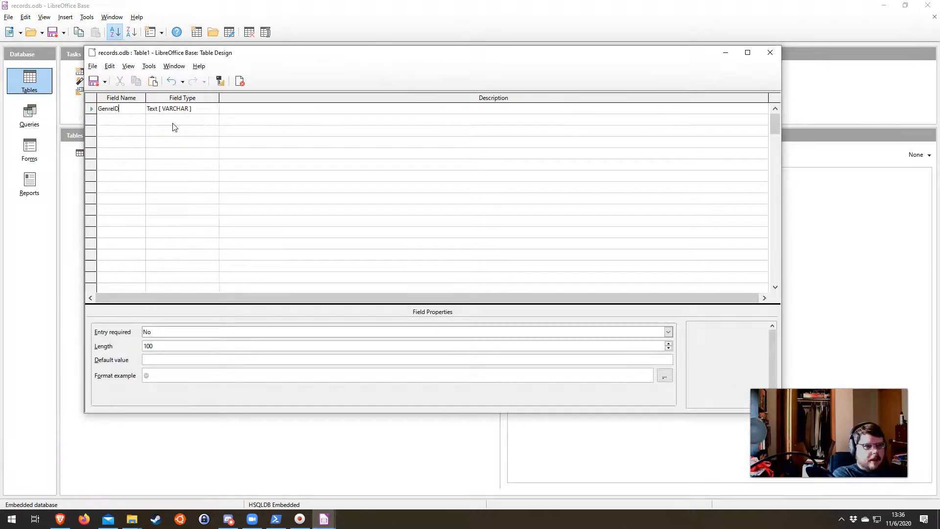
{"action": "key", "text": "Tab"}
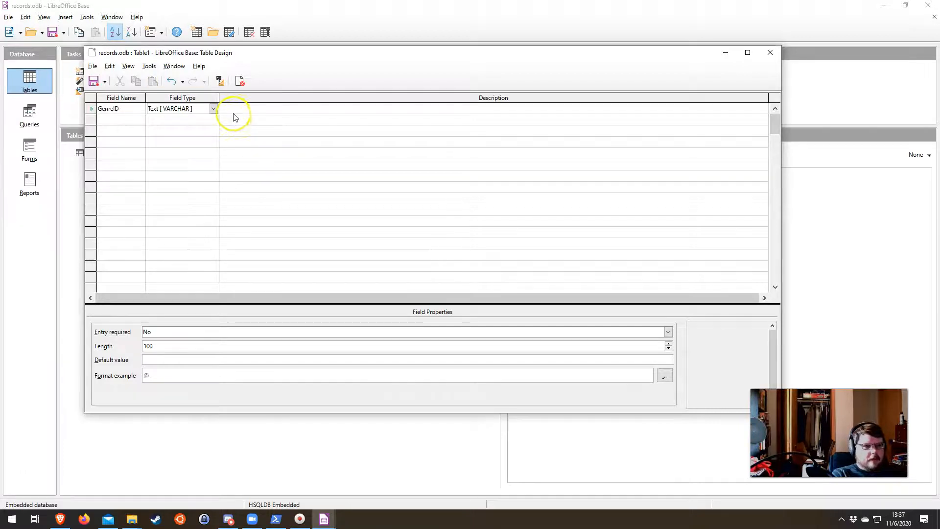
{"action": "left_click", "coordinate": [214, 108]}
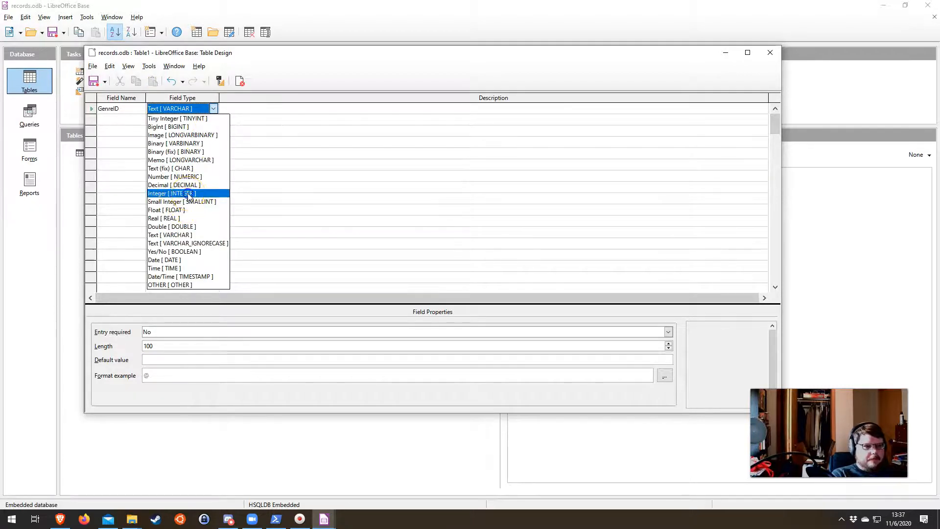
{"action": "left_click", "coordinate": [186, 193]}
{"action": "left_click", "coordinate": [126, 118]}
{"action": "type", "text": "GenreName"}
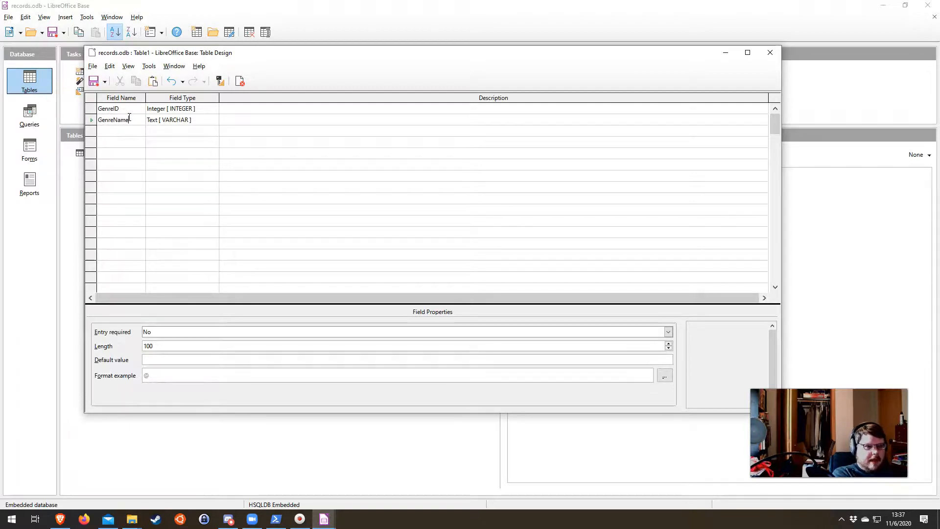
{"action": "key", "text": "Tab"}
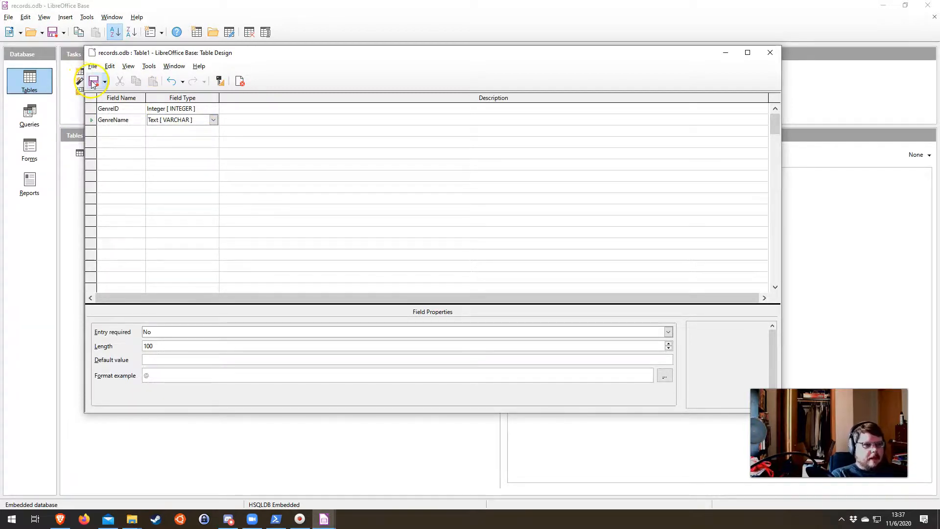
Make the GenreID field the primary key of the new table.
{"action": "left_click", "coordinate": [92, 108]}
{"action": "right_click", "coordinate": [92, 108]}
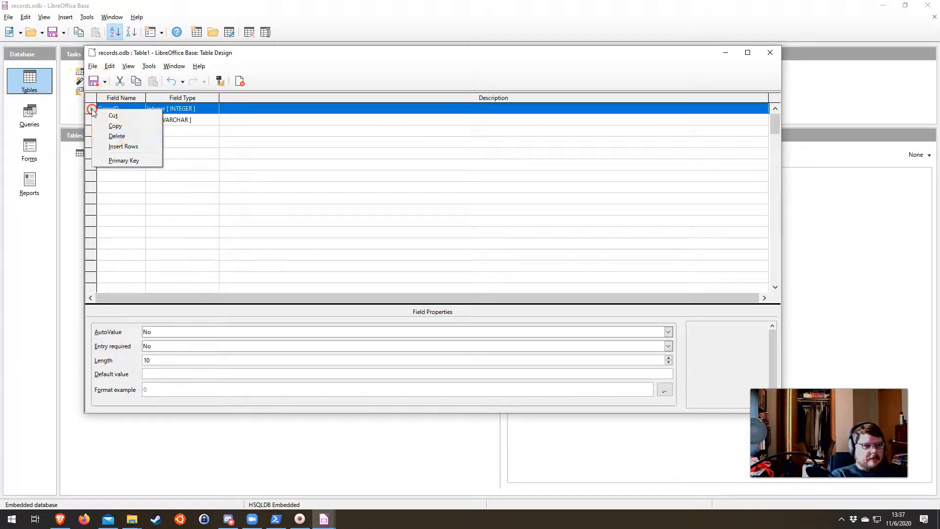
{"action": "left_click", "coordinate": [114, 159]}
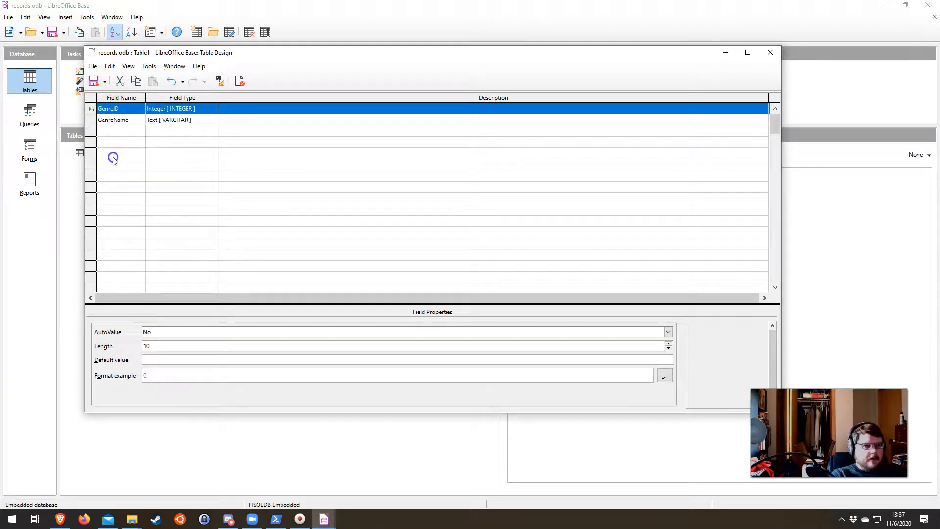
Save the new table as Genres and close its design.
{"action": "left_click", "coordinate": [94, 81]}
{"action": "type", "text": "Genre"}
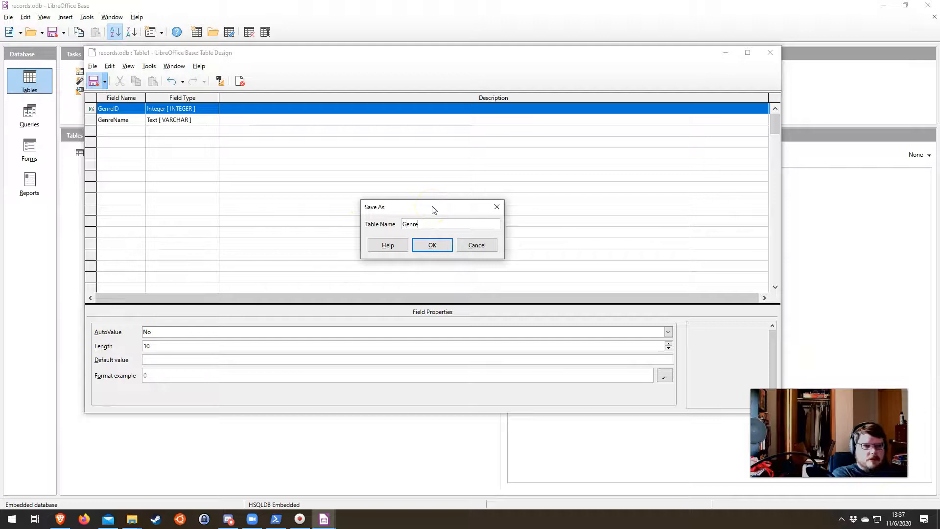
{"action": "key", "text": "Return"}
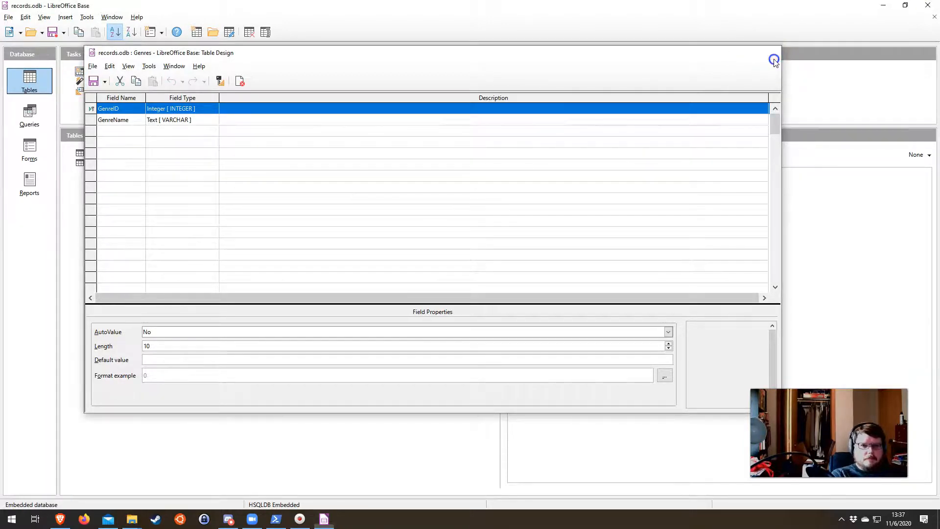
{"action": "left_click", "coordinate": [770, 53]}
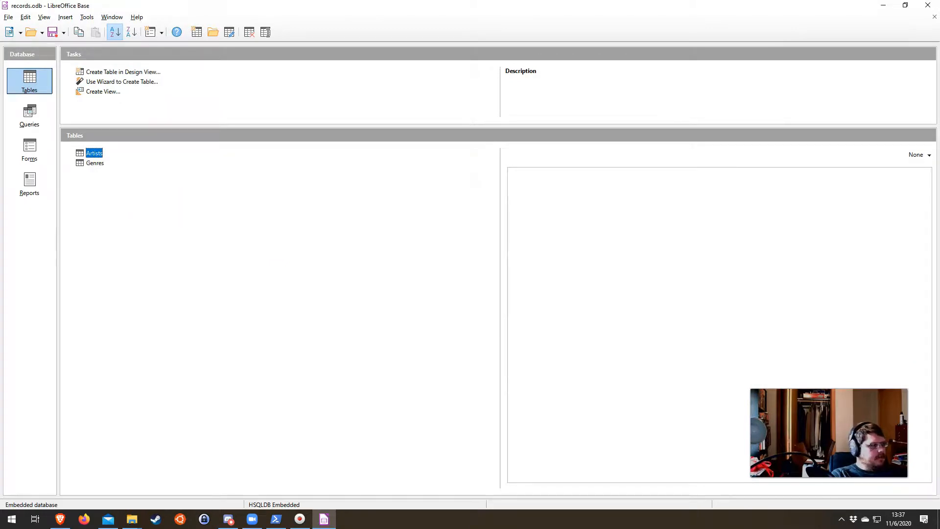
Switch to the tutorial page in the browser, review the Album table's field structure, and return to LibreOffice Base.
{"action": "key", "text": "alt+Tab"}
{"action": "left_click_drag", "start_coordinate": [322, 157], "coordinate": [703, 266]}
{"action": "left_click", "coordinate": [705, 267]}
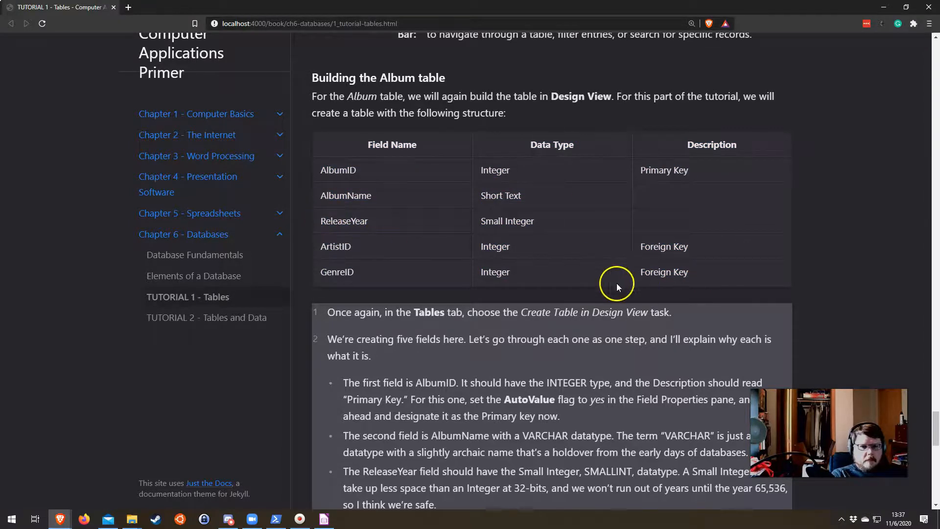
{"action": "scroll", "coordinate": [616, 283], "scroll_direction": "down", "scroll_amount": 2}
{"action": "scroll", "coordinate": [560, 203], "scroll_direction": "up", "scroll_amount": 1}
{"action": "key", "text": "alt+Tab"}
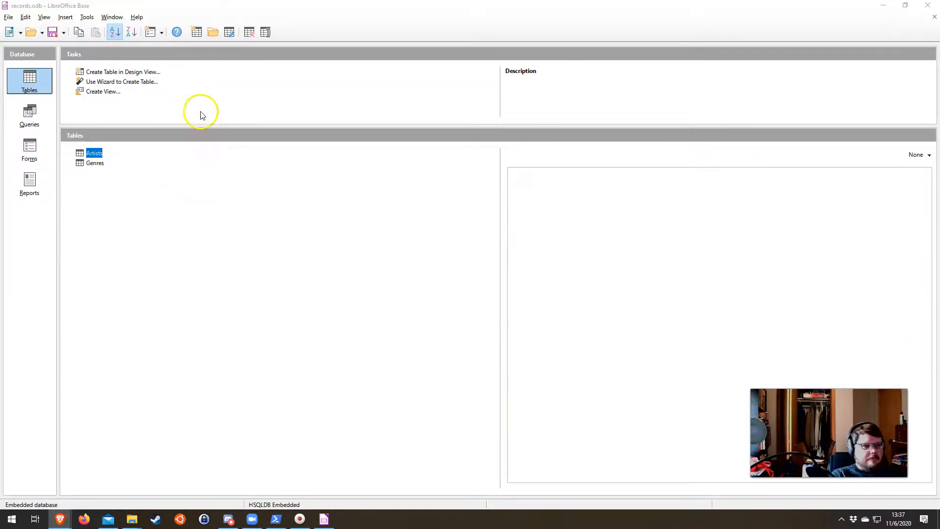
Save the records database and start another table in Design View, maximizing its design window.
{"action": "left_click", "coordinate": [51, 31]}
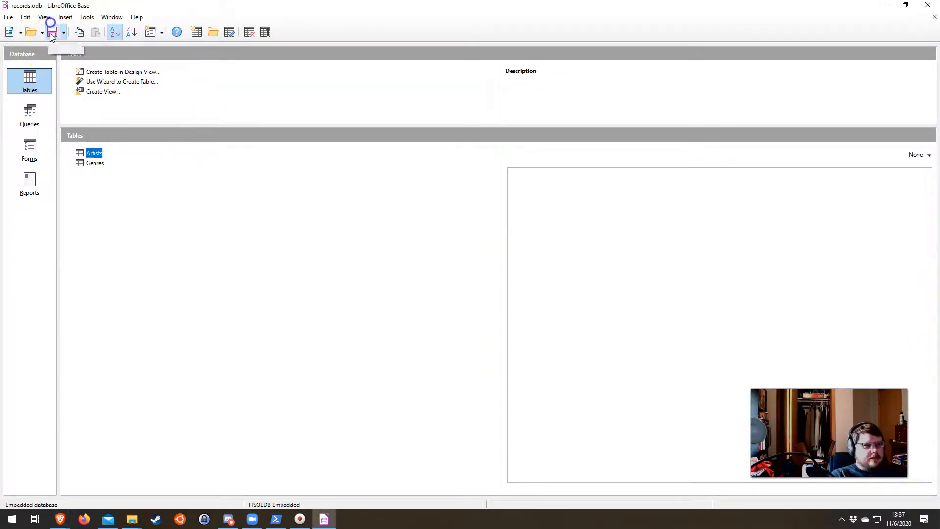
{"action": "left_click", "coordinate": [128, 72]}
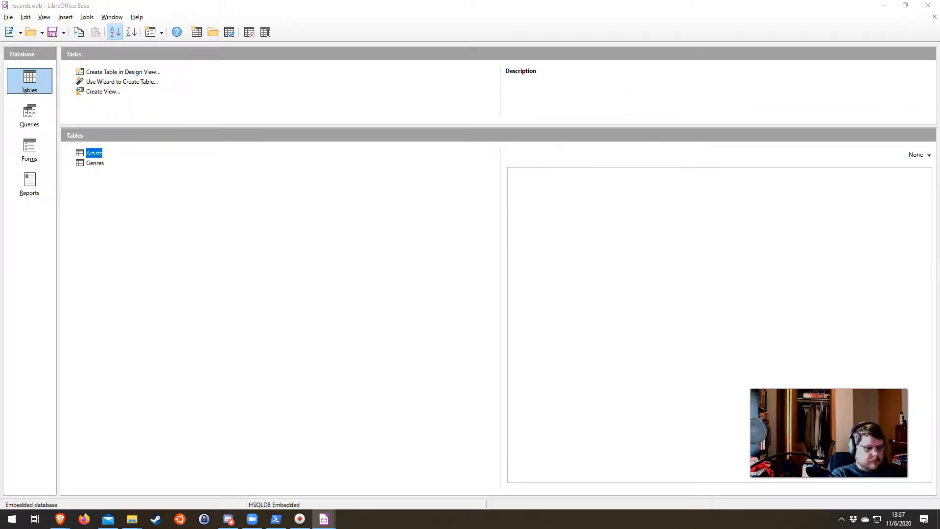
{"action": "key", "text": "super+Right"}
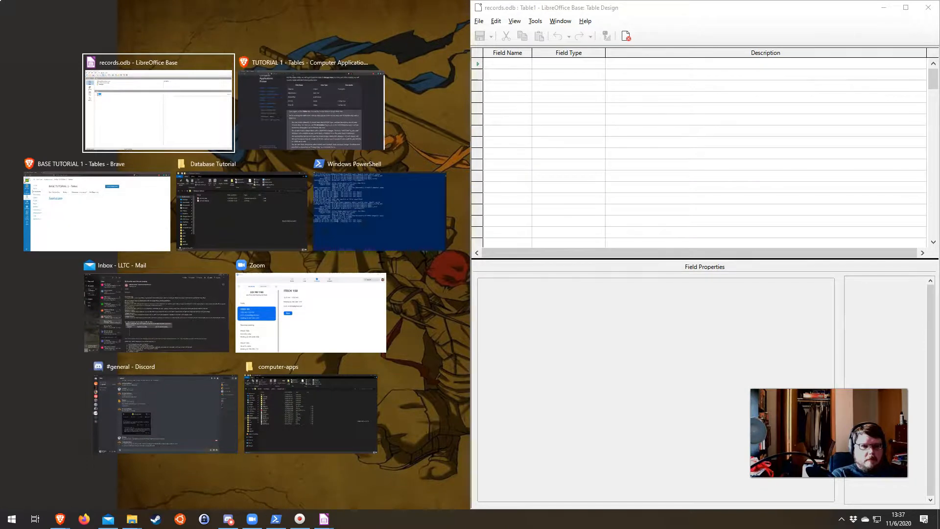
{"action": "key", "text": "Return"}
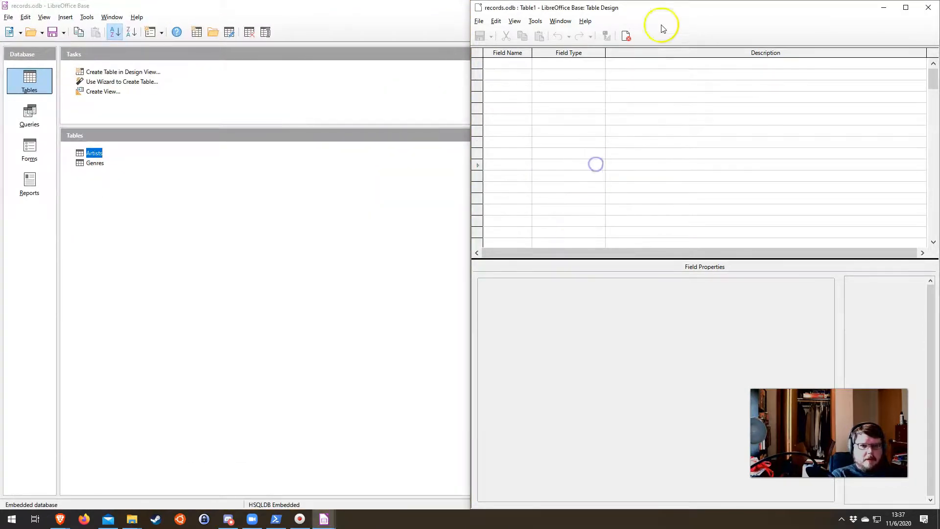
{"action": "left_click_drag", "start_coordinate": [669, 13], "coordinate": [342, 120]}
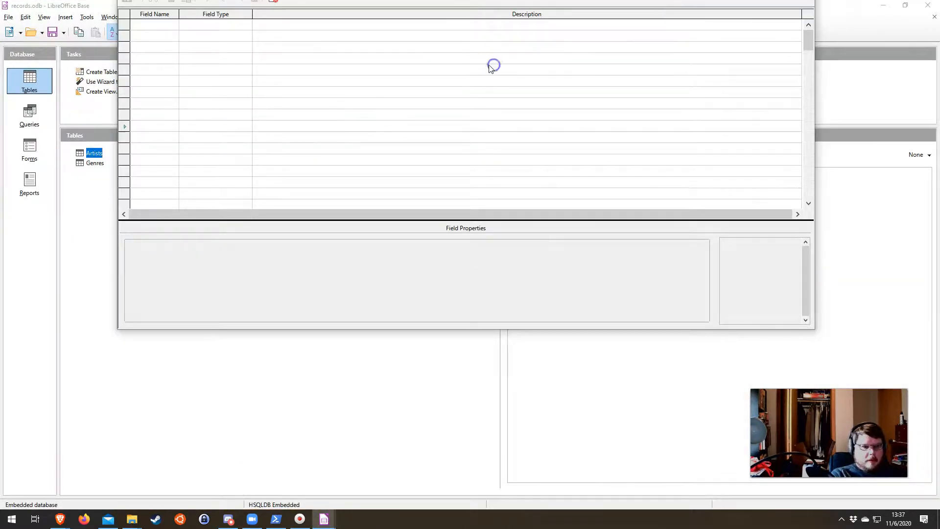
{"action": "key", "text": "super+Up"}
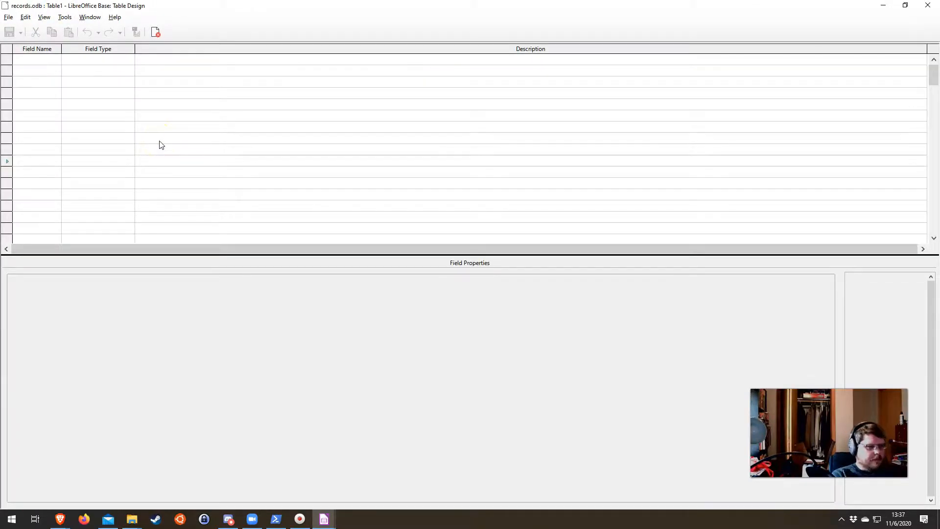
Add an Integer field AlbumID with the description Primary Key and make it the table's primary key.
{"action": "left_click", "coordinate": [49, 59]}
{"action": "type", "text": "AlbumID"}
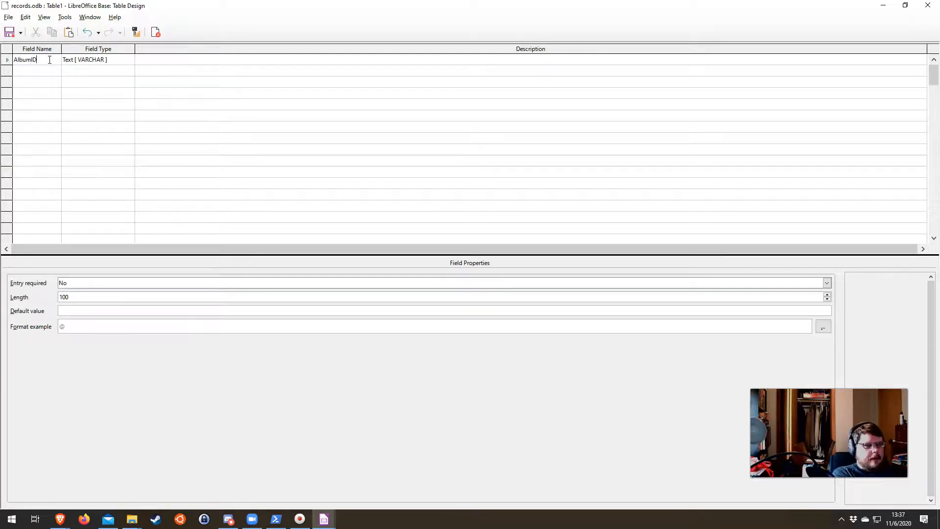
{"action": "left_click", "coordinate": [90, 68]}
{"action": "left_click", "coordinate": [104, 50]}
{"action": "left_click", "coordinate": [121, 60]}
{"action": "left_click", "coordinate": [130, 61]}
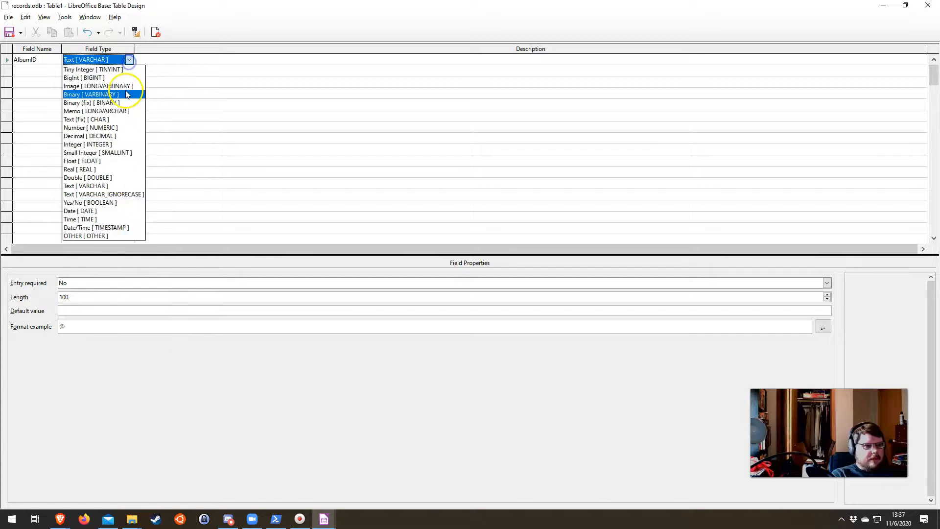
{"action": "left_click", "coordinate": [118, 145]}
{"action": "left_click", "coordinate": [168, 60]}
{"action": "type", "text": "Primary Key"}
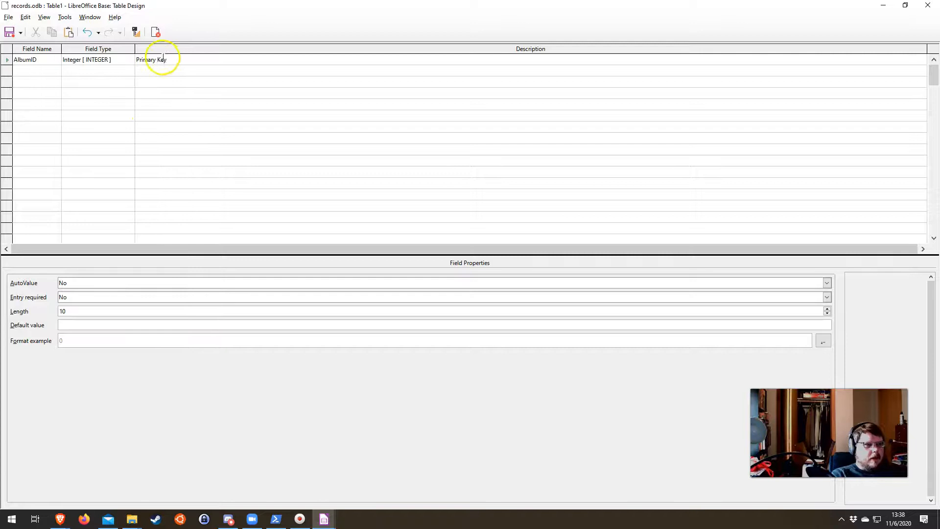
{"action": "right_click", "coordinate": [7, 60]}
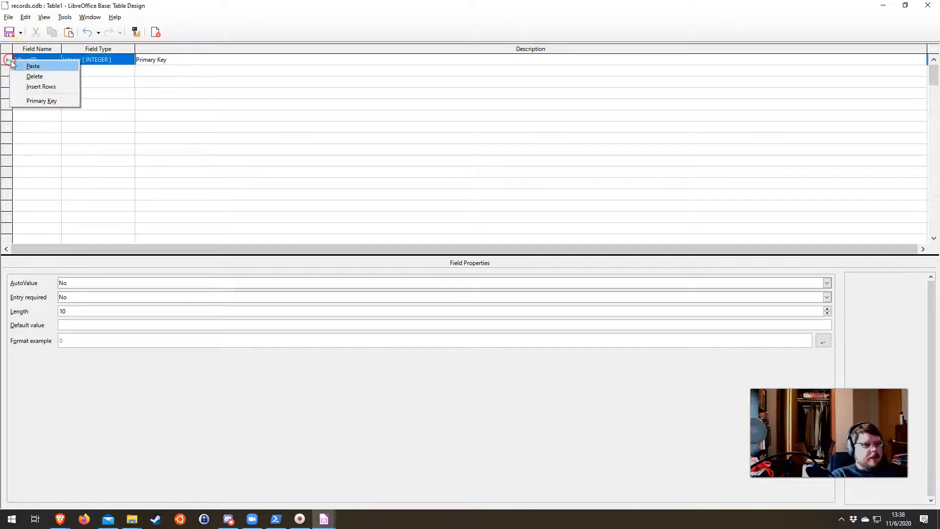
{"action": "left_click", "coordinate": [39, 100]}
Add a Text [VARCHAR] field named AlbumName below AlbumID.
{"action": "left_click", "coordinate": [199, 110]}
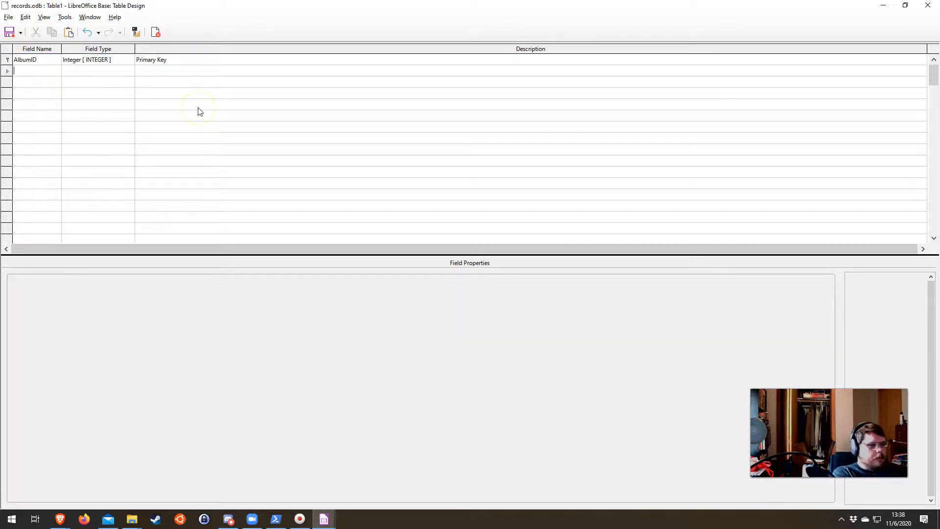
{"action": "type", "text": "AlbumName"}
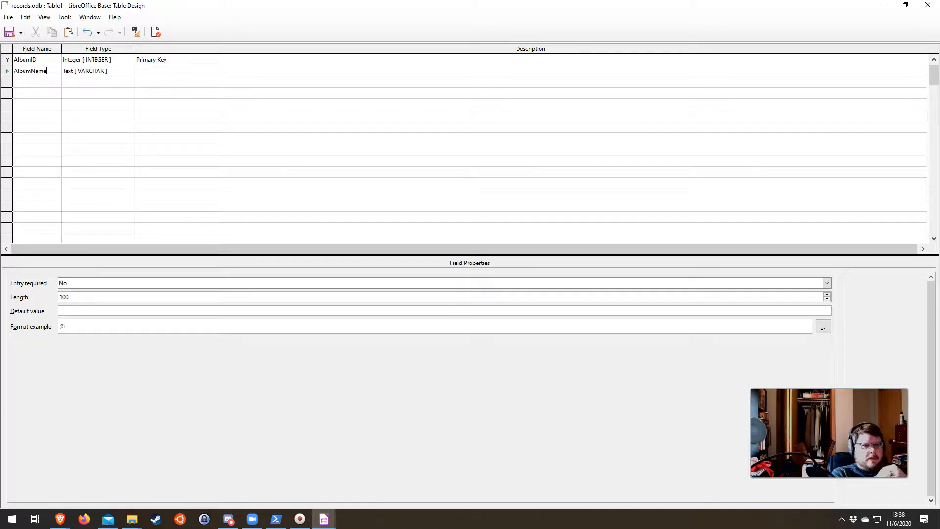
{"action": "left_click", "coordinate": [21, 76]}
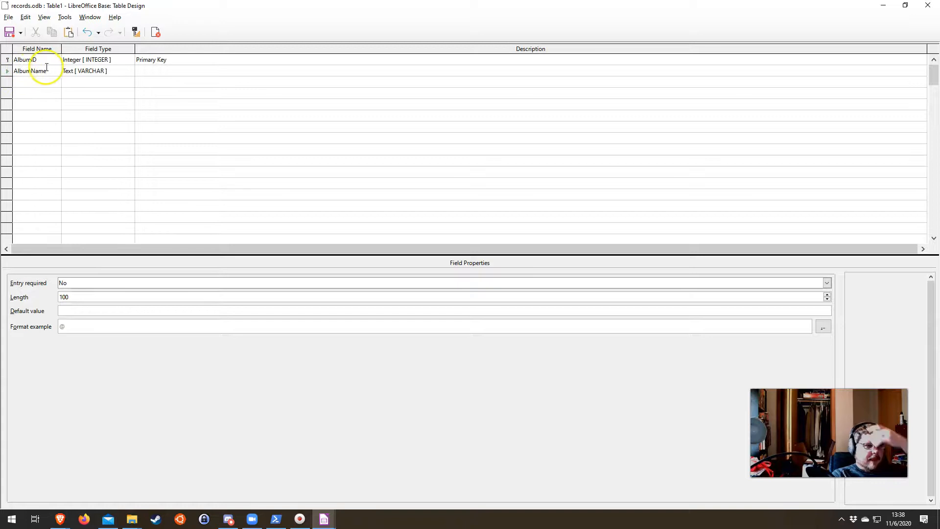
{"action": "left_click_drag", "start_coordinate": [15, 71], "coordinate": [34, 71]}
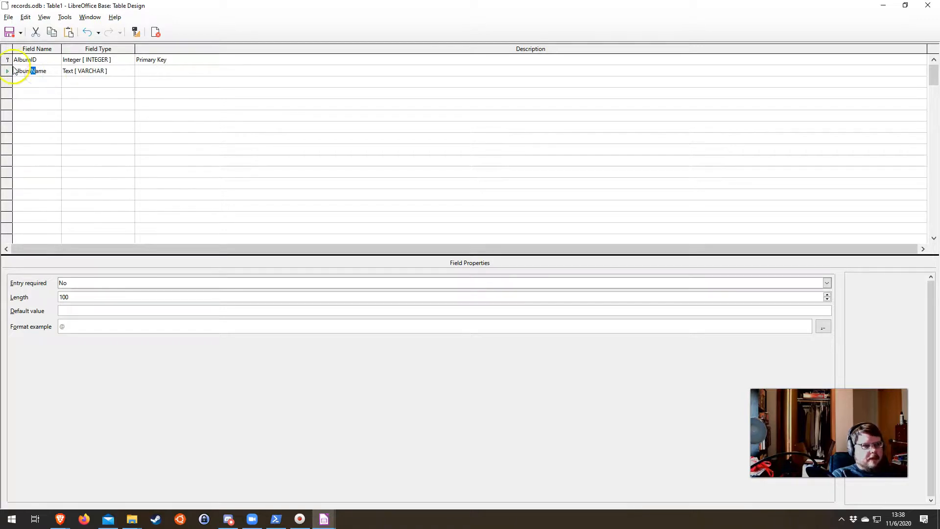
{"action": "left_click", "coordinate": [51, 71]}
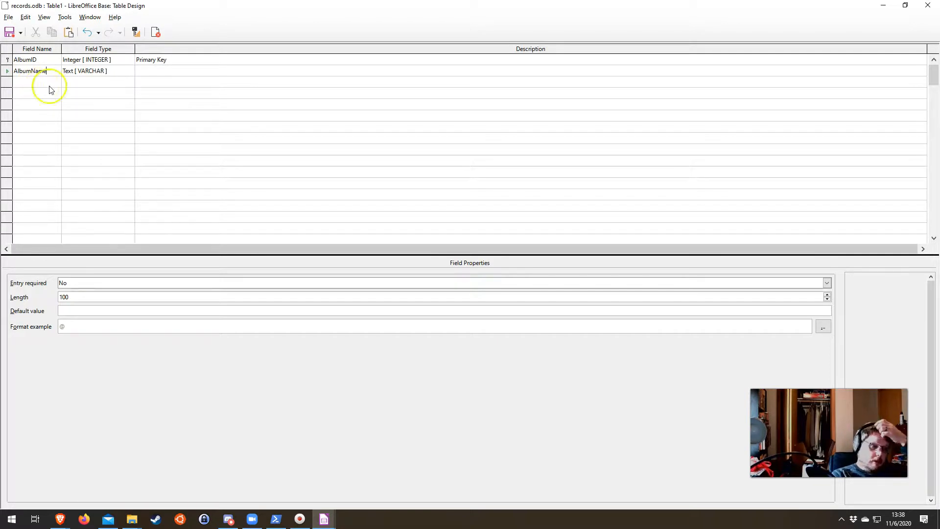
{"action": "left_click", "coordinate": [304, 523]}
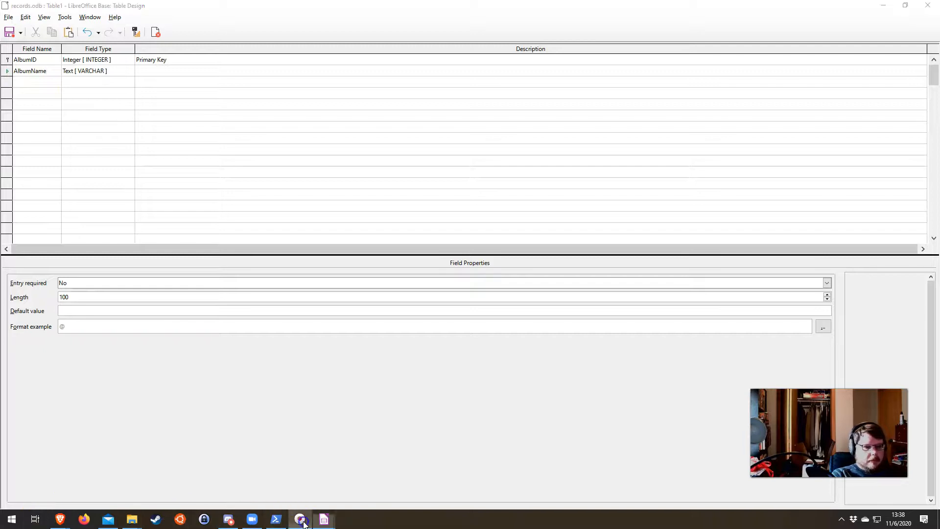
{"action": "left_click", "coordinate": [305, 524]}
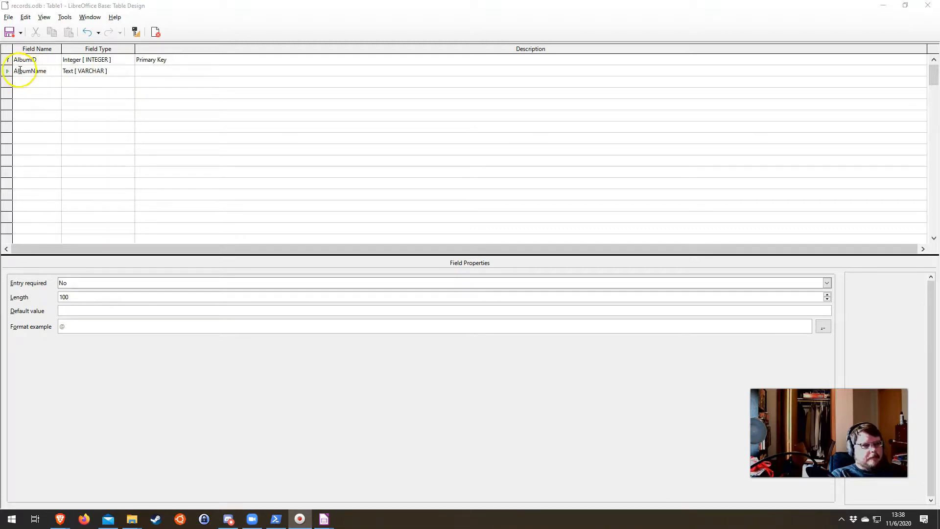
Add a Small Integer [SMALLINT] field named ReleaseYar below AlbumName.
{"action": "left_click", "coordinate": [30, 82]}
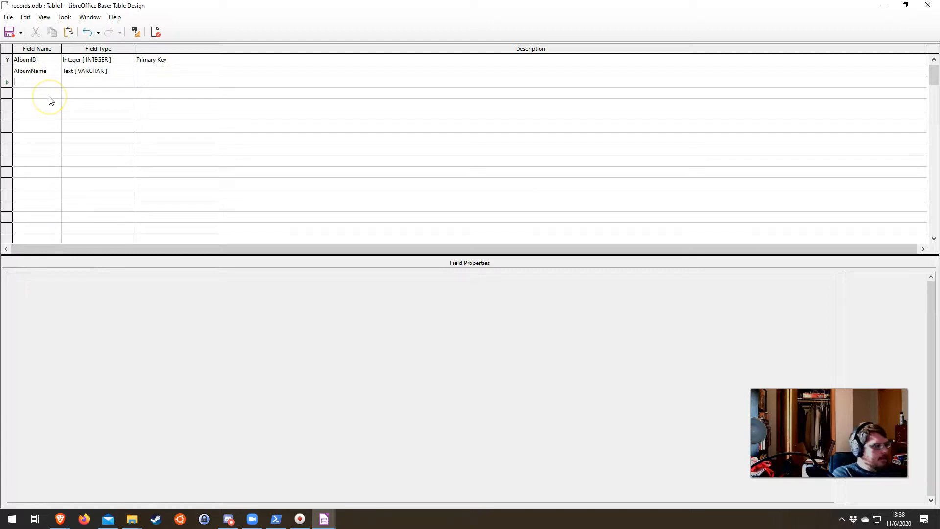
{"action": "type", "text": "ReleaseYar"}
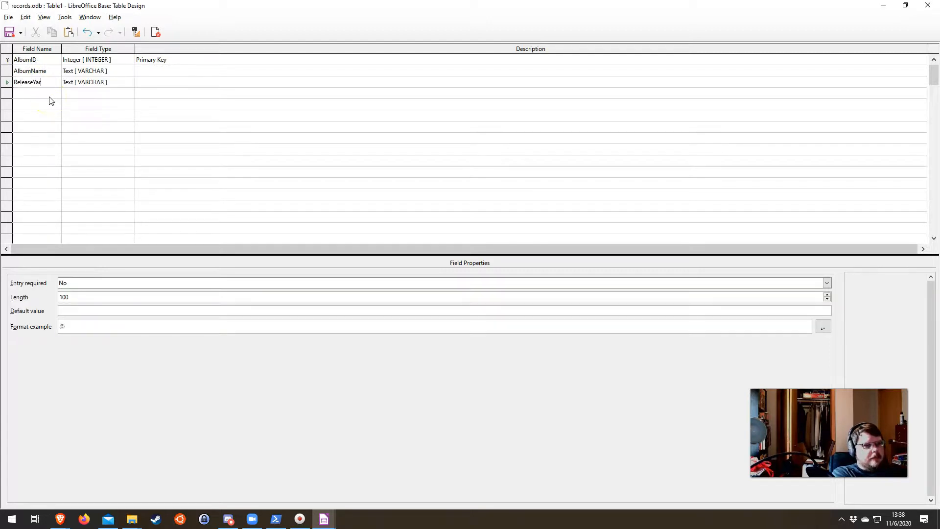
{"action": "left_click", "coordinate": [116, 82]}
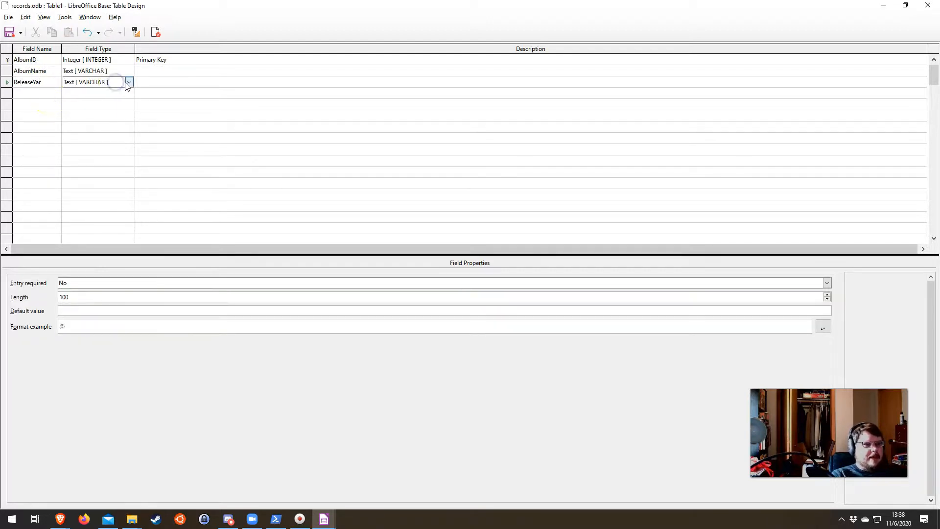
{"action": "left_click", "coordinate": [128, 81]}
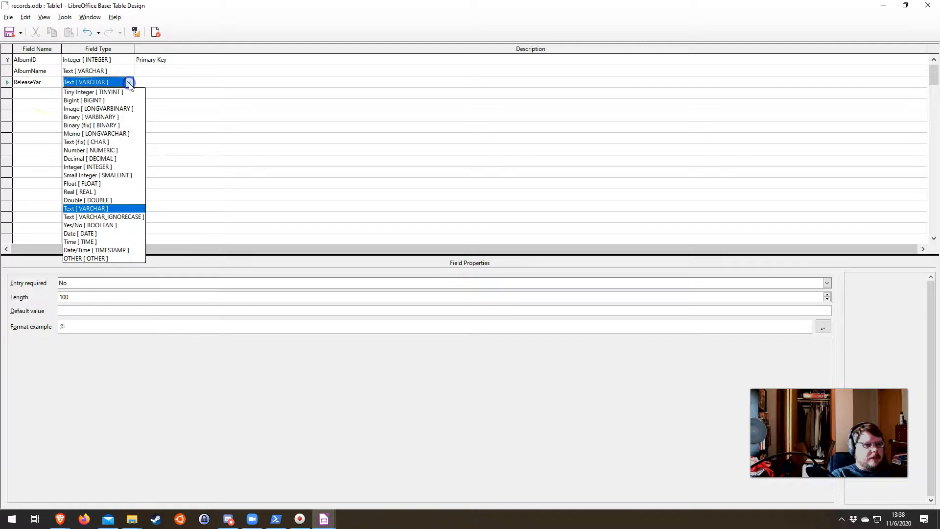
{"action": "left_click", "coordinate": [118, 176]}
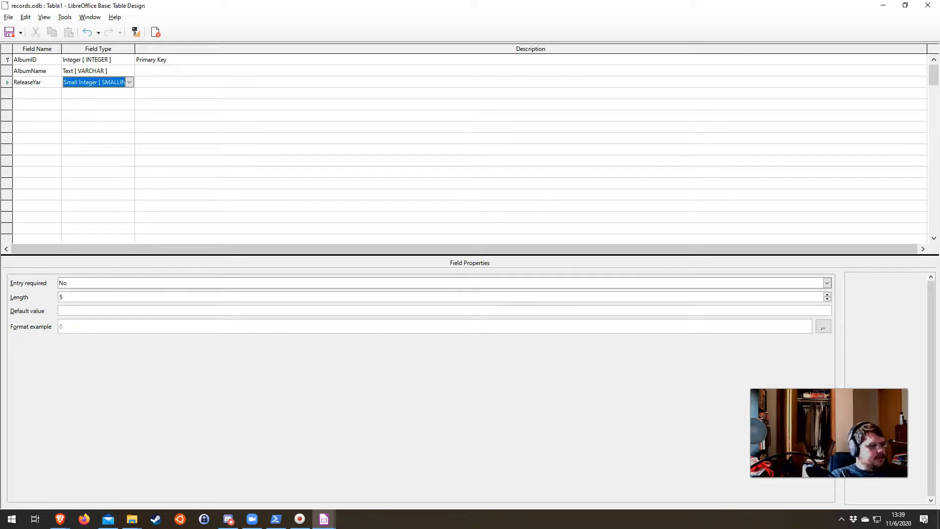
Add an Integer field named ArtistID below the release year field, with the description Foreign Key.
{"action": "key", "text": "alt+Tab"}
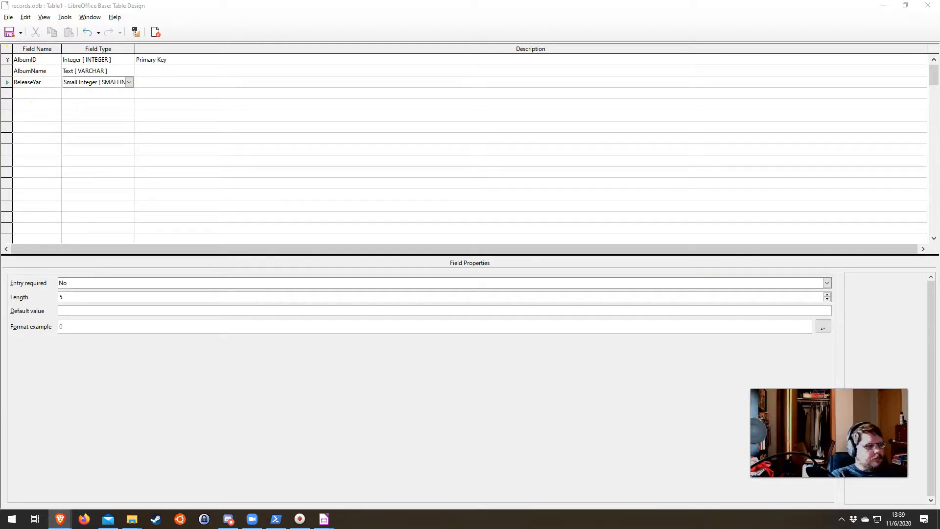
{"action": "left_click", "coordinate": [33, 93]}
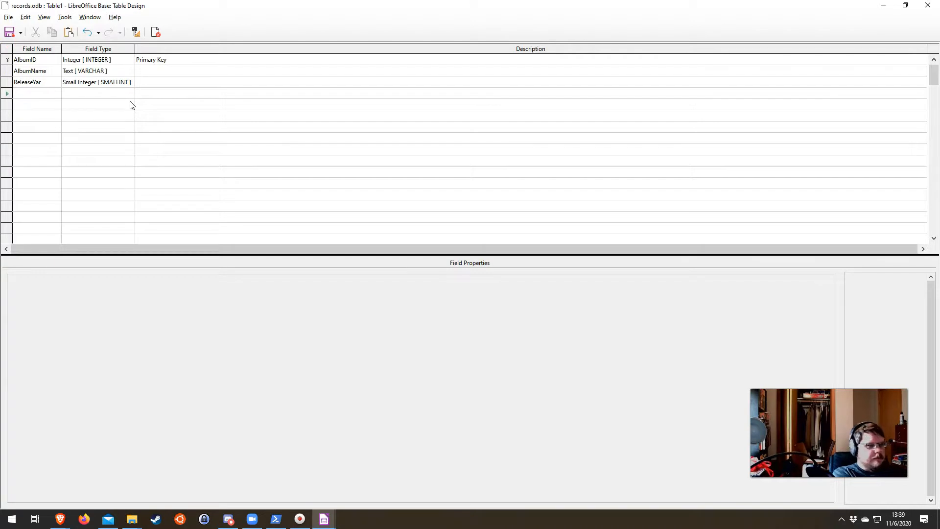
{"action": "type", "text": "ArtistID"}
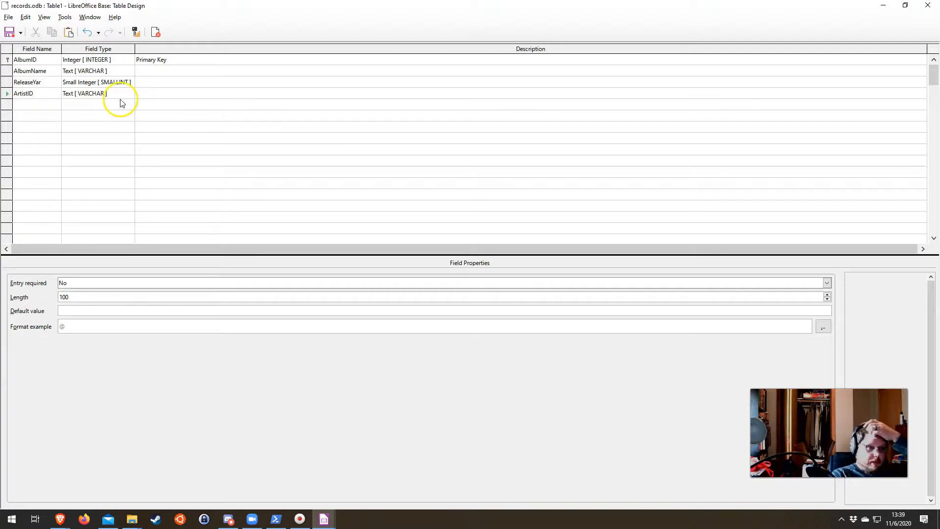
{"action": "left_click", "coordinate": [109, 93]}
{"action": "left_click", "coordinate": [130, 93]}
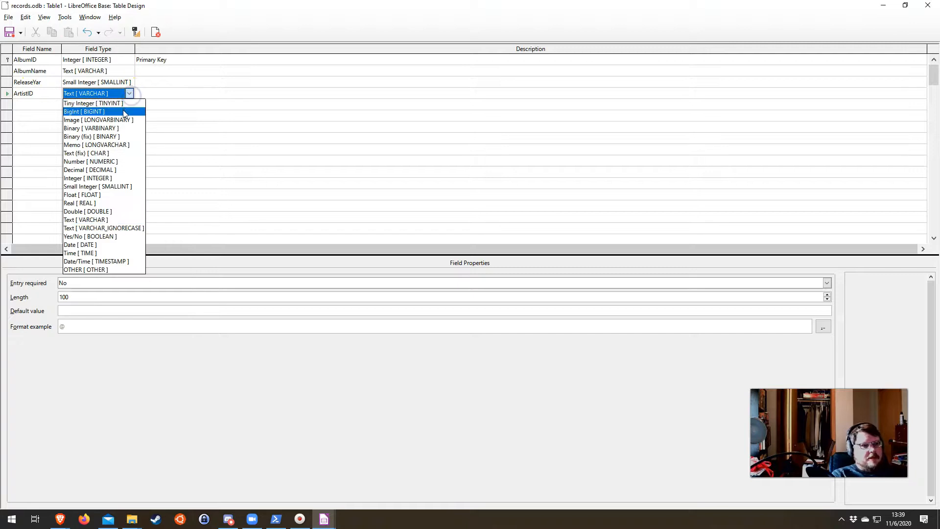
{"action": "left_click", "coordinate": [110, 178]}
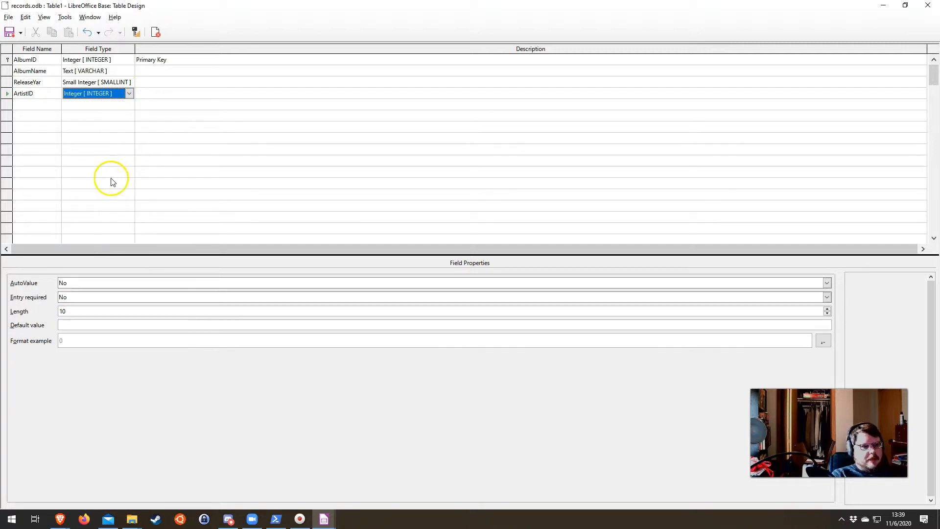
{"action": "left_click", "coordinate": [159, 94]}
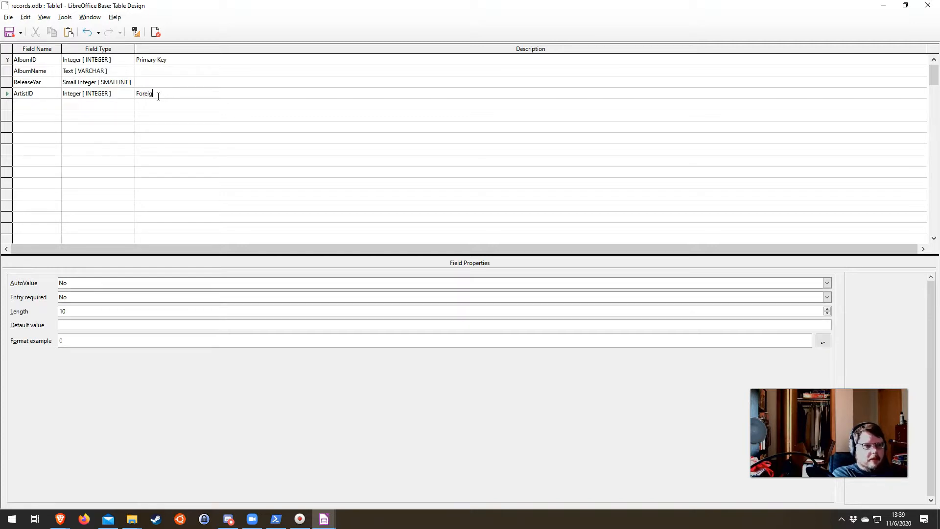
{"action": "type", "text": "Foreign Key"}
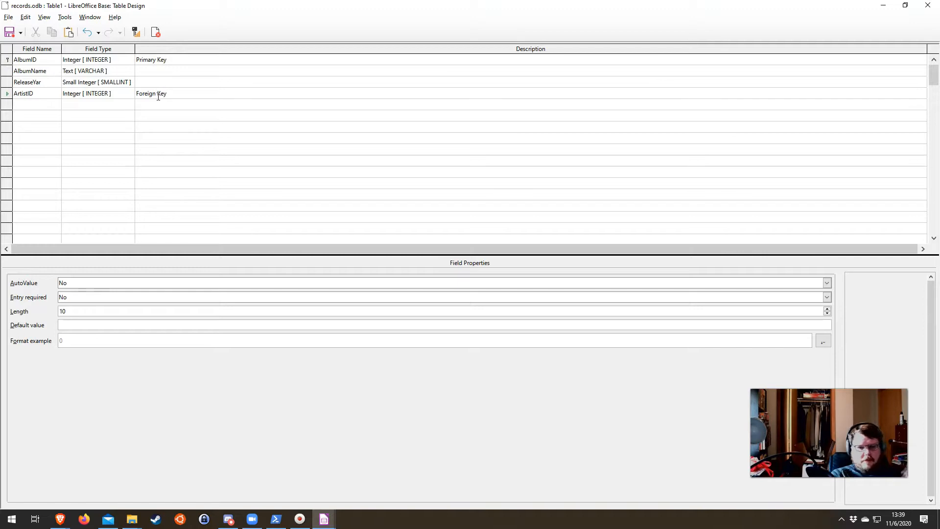
Add an Integer field named GenreID below ArtistID, with the description Foreign Key.
{"action": "left_click", "coordinate": [32, 104]}
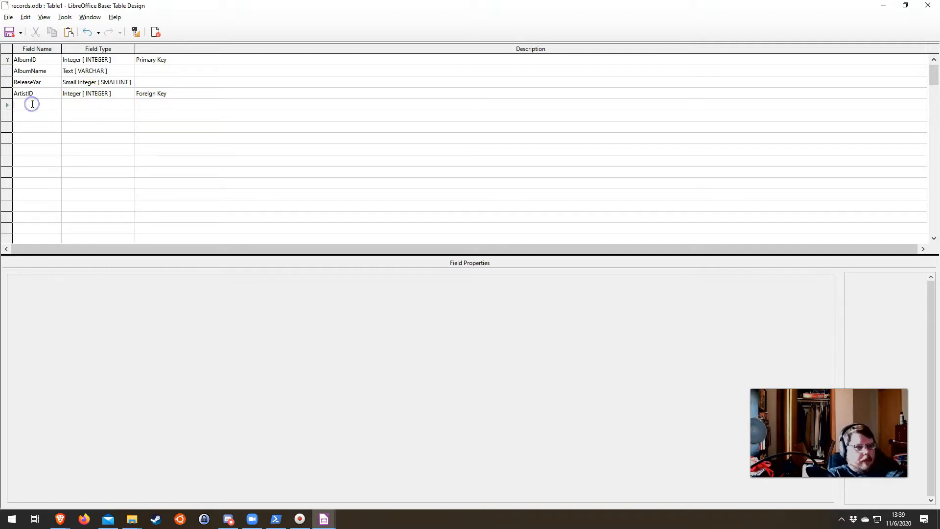
{"action": "type", "text": "GenreID"}
{"action": "key", "text": "Tab"}
{"action": "left_click", "coordinate": [129, 104]}
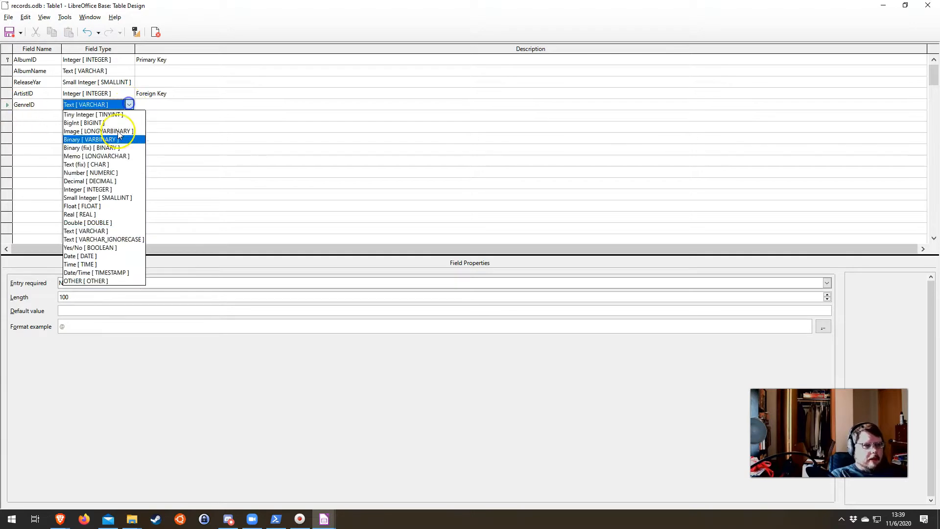
{"action": "left_click", "coordinate": [109, 190]}
{"action": "left_click", "coordinate": [162, 103]}
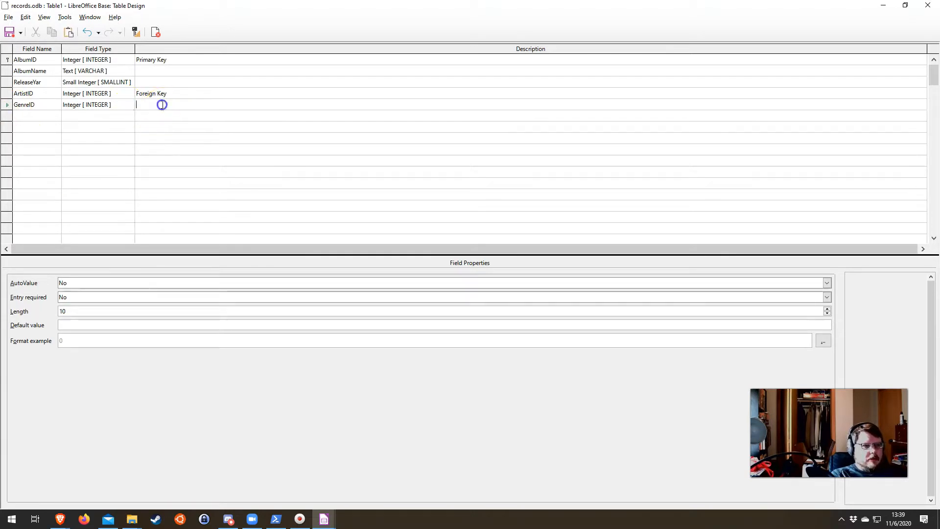
{"action": "type", "text": "Foreign Key"}
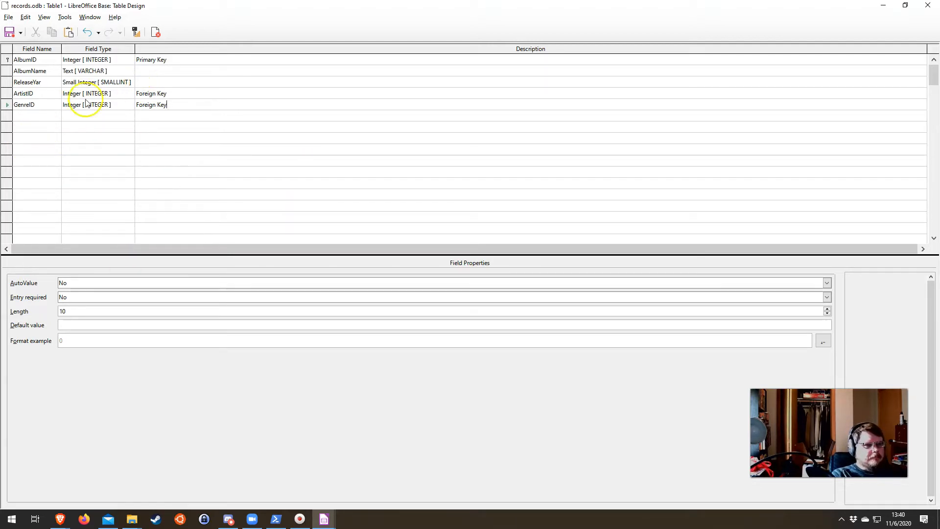
Save the table under the name Albums.
{"action": "left_click", "coordinate": [20, 38]}
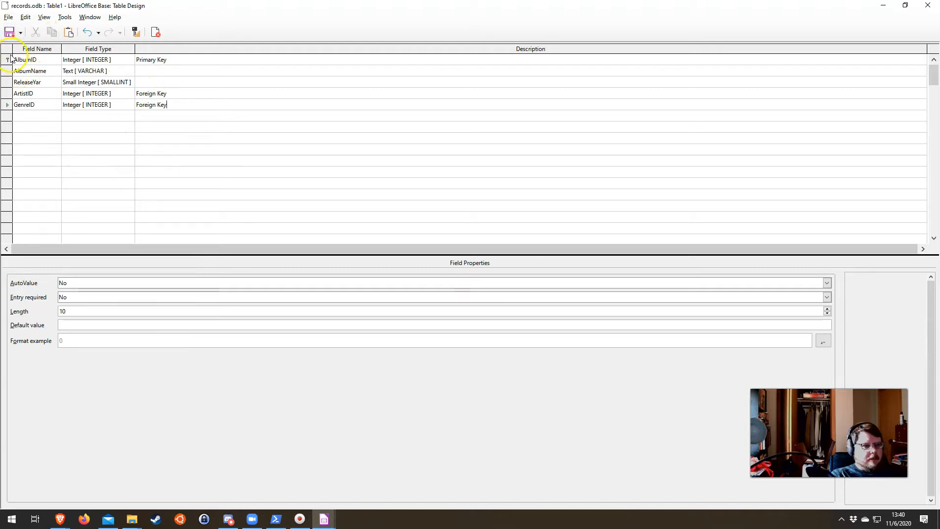
{"action": "left_click", "coordinate": [9, 32]}
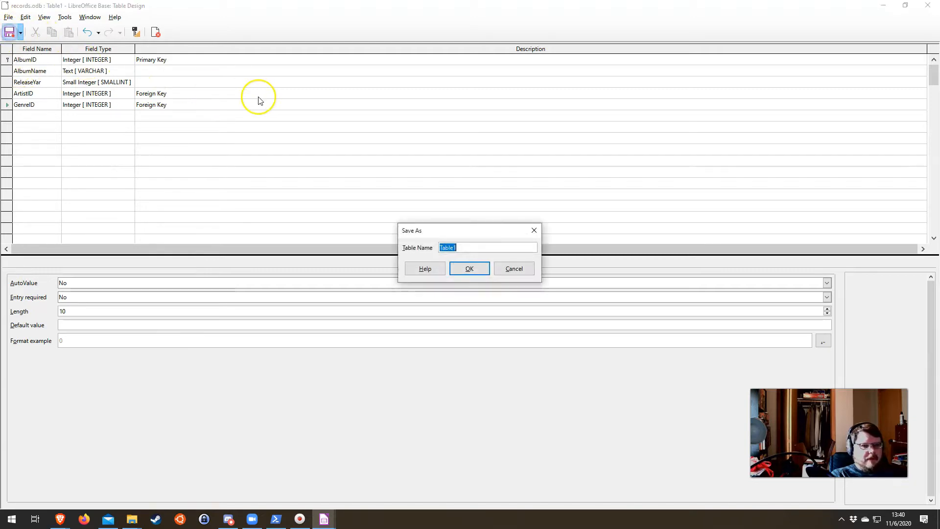
{"action": "type", "text": "Albums"}
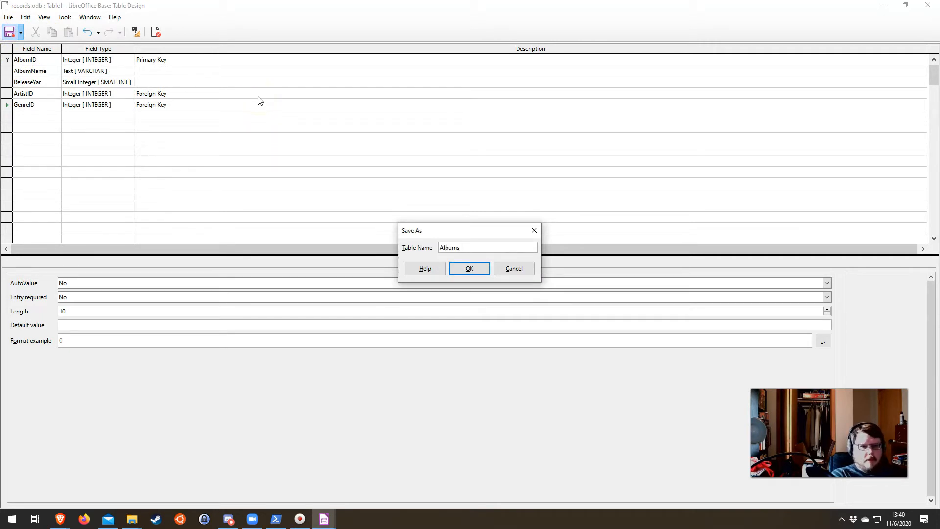
{"action": "key", "text": "Return"}
View the Albums table's indexes without changing them and close its table design window.
{"action": "double_click", "coordinate": [606, 5]}
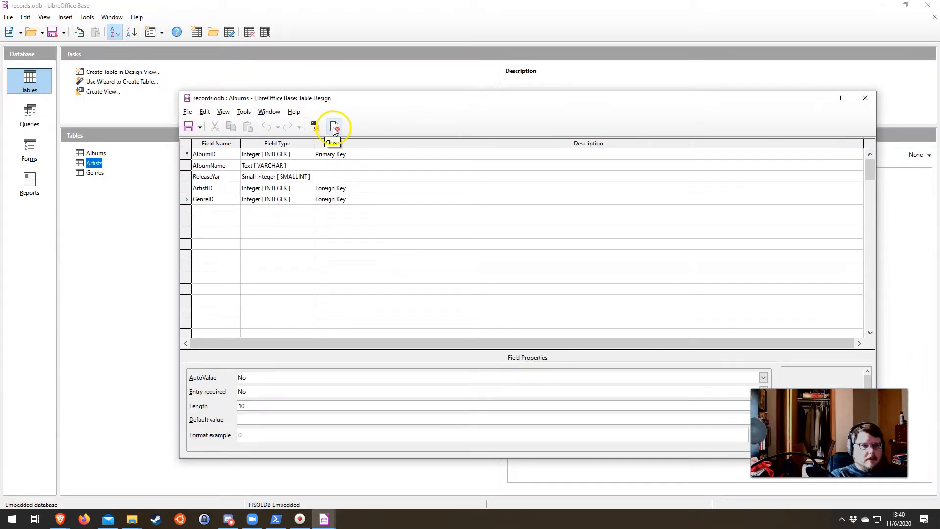
{"action": "left_click", "coordinate": [316, 127]}
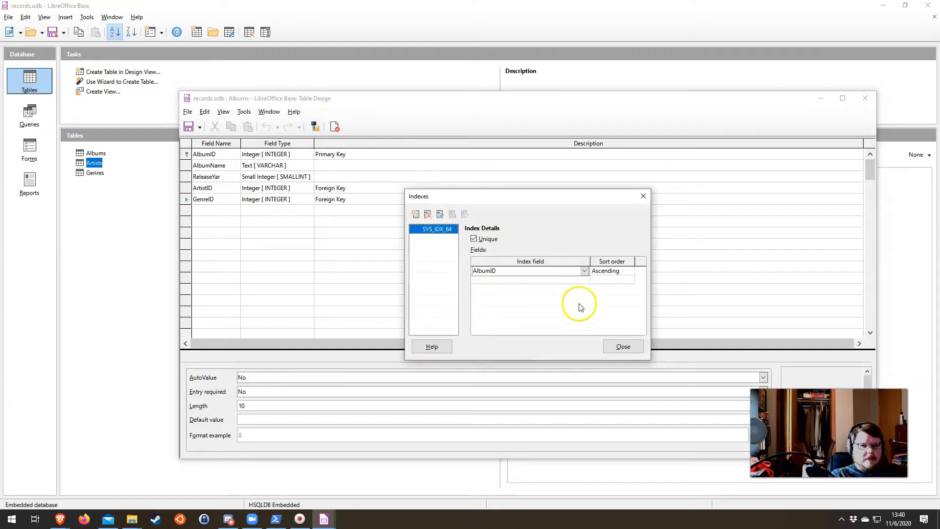
{"action": "left_click", "coordinate": [645, 196]}
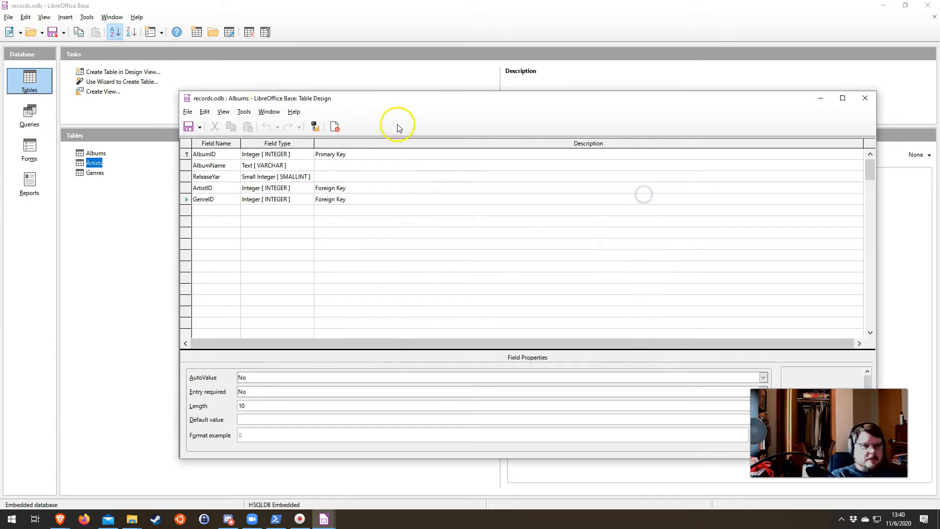
{"action": "left_click", "coordinate": [337, 127]}
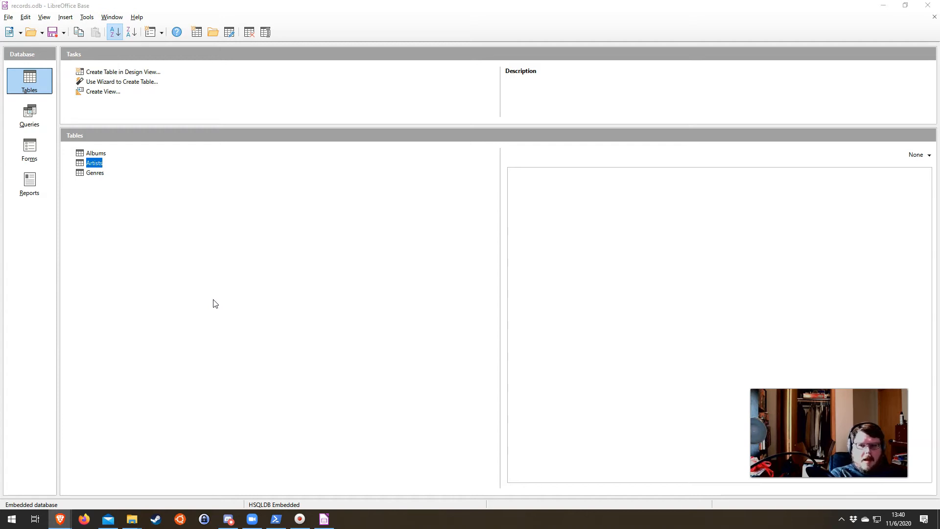
Save the records database and close LibreOffice Base.
{"action": "left_click", "coordinate": [63, 33]}
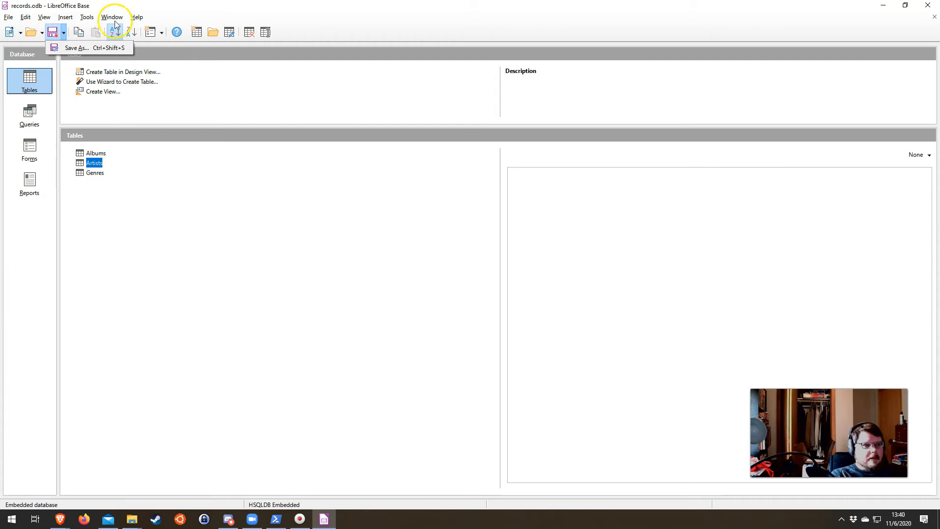
{"action": "left_click", "coordinate": [53, 32]}
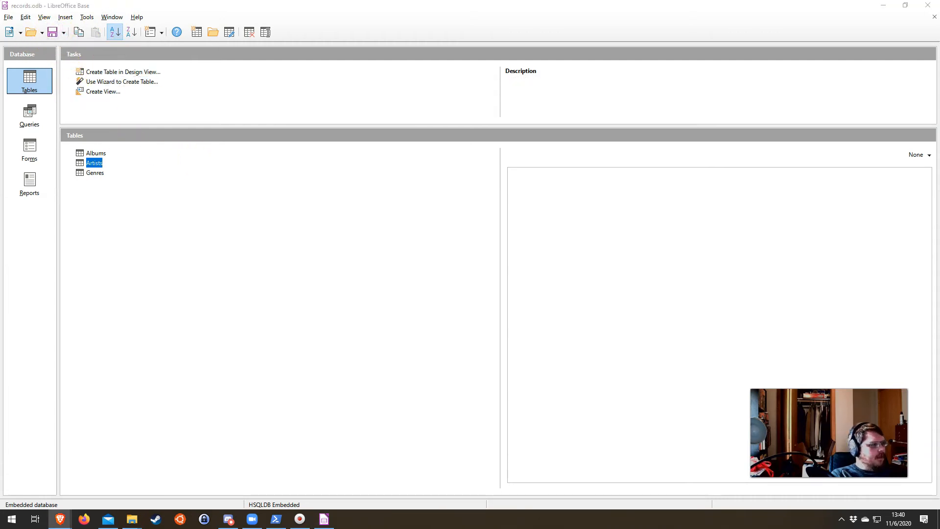
{"action": "left_click", "coordinate": [384, 137]}
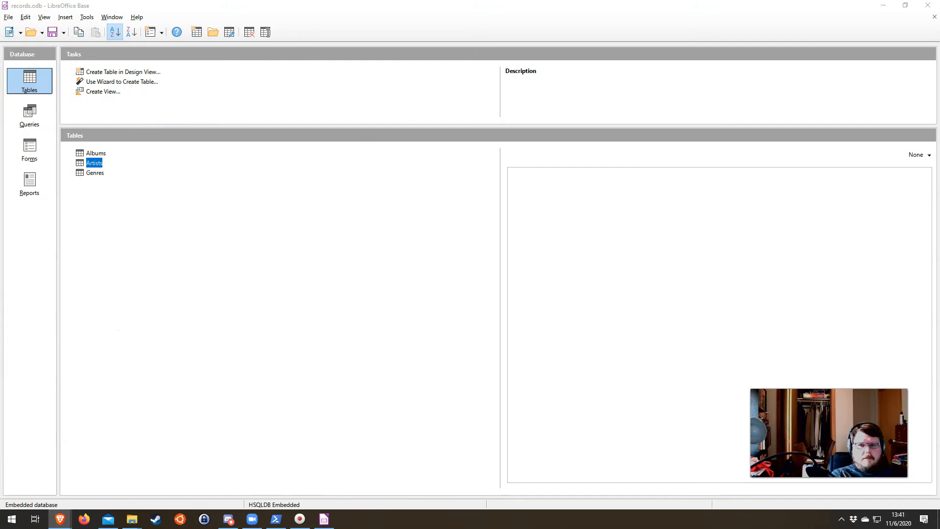
{"action": "left_click_drag", "start_coordinate": [789, 4], "coordinate": [652, 120]}
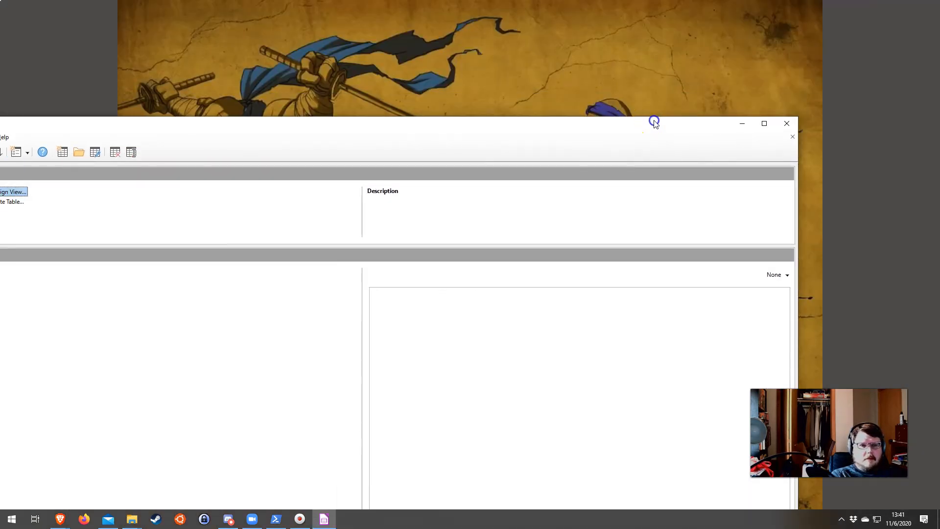
{"action": "left_click", "coordinate": [788, 123]}
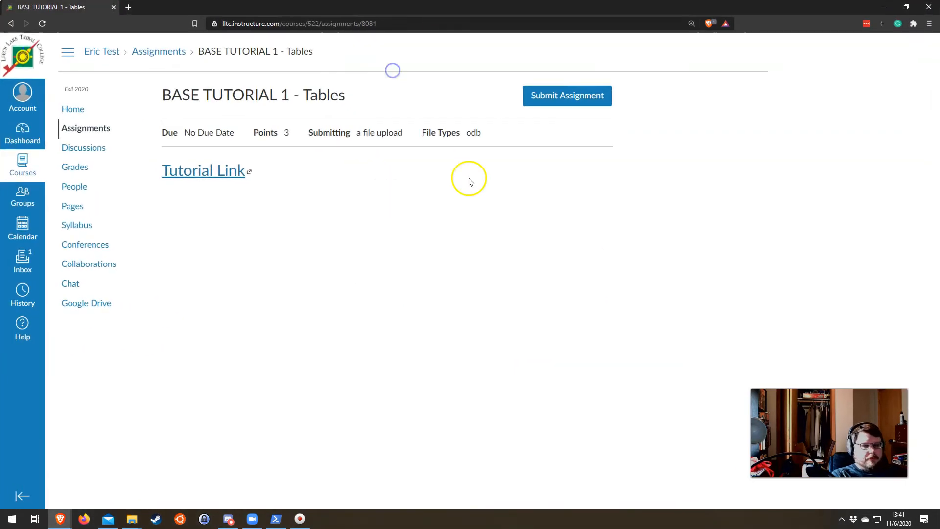
In the browser, attach records.odb to the BASE TUTORIAL 1 - Tables assignment as a file upload and submit it.
{"action": "left_click", "coordinate": [566, 105]}
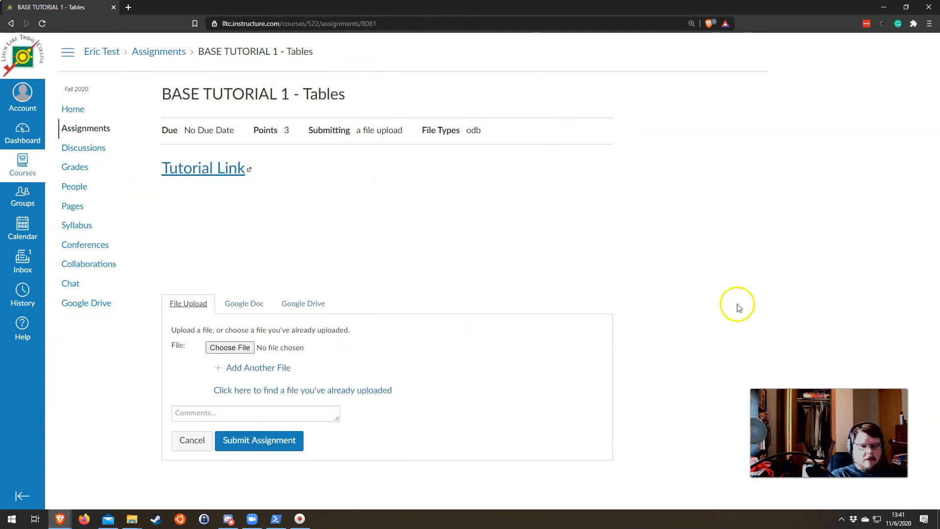
{"action": "left_click_drag", "start_coordinate": [939, 101], "coordinate": [691, 92]}
{"action": "left_click_drag", "start_coordinate": [629, 201], "coordinate": [244, 349]}
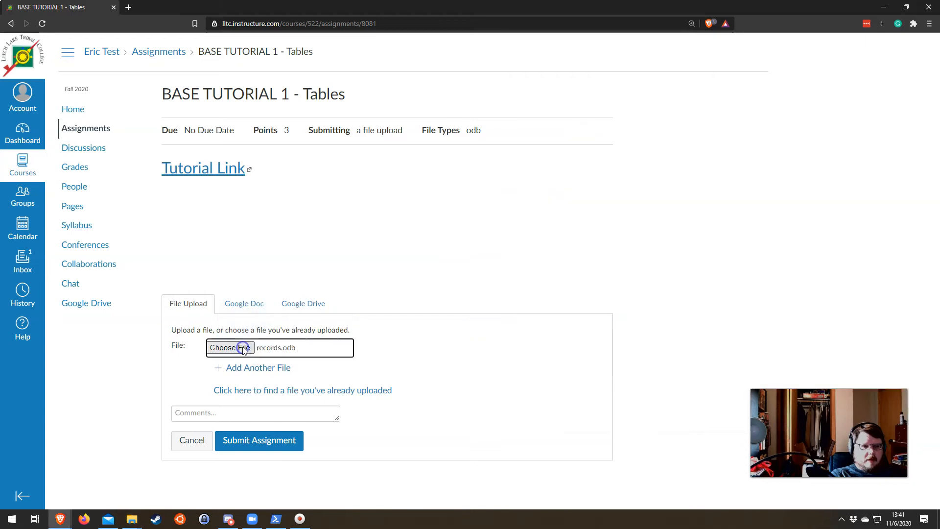
{"action": "left_click", "coordinate": [248, 443]}
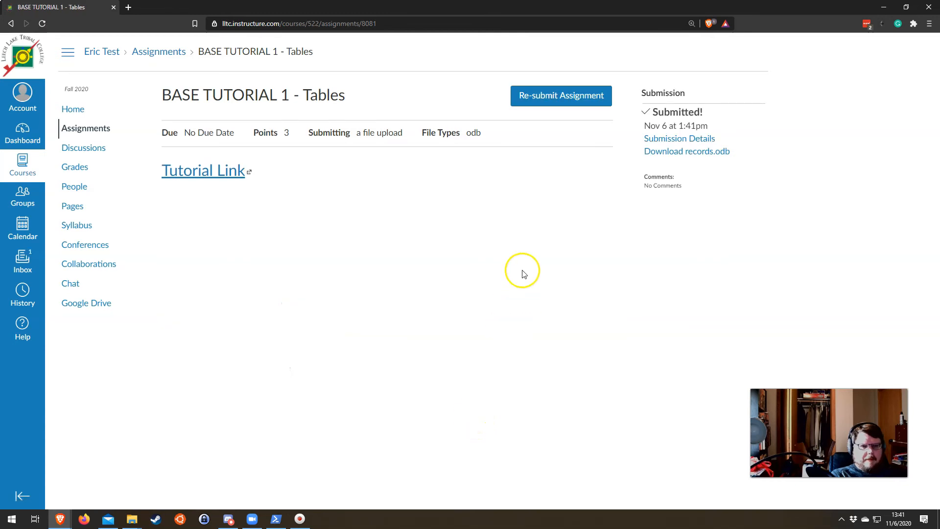
{"action": "left_click_drag", "start_coordinate": [829, 433], "coordinate": [814, 319]}
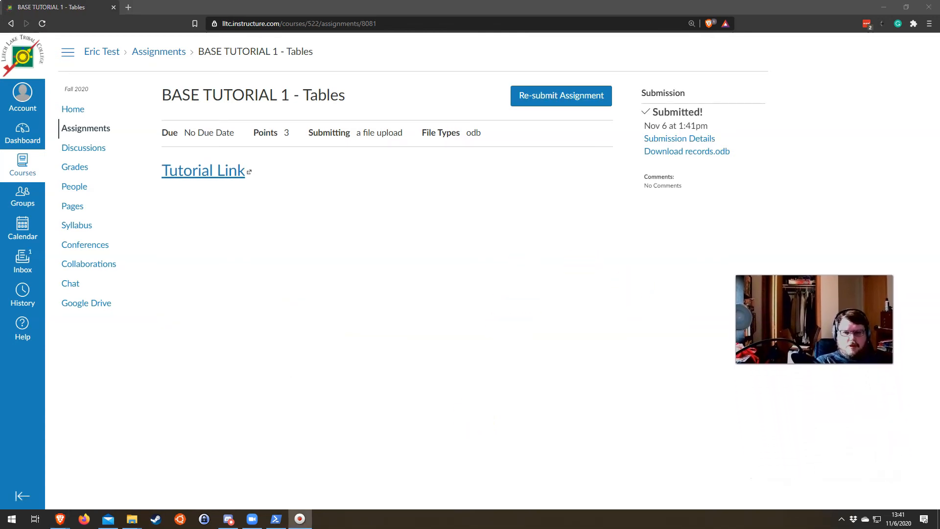